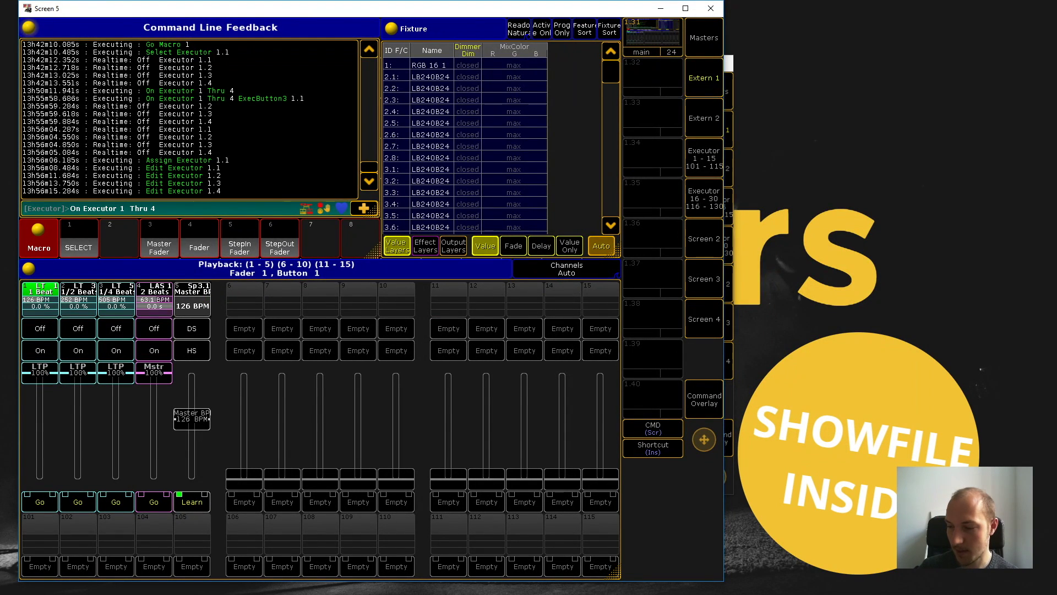
Start executors 1 thru 4 chasing on the 3D stage and slow the master speed to 37.1 BPM.
key("alt+Tab")
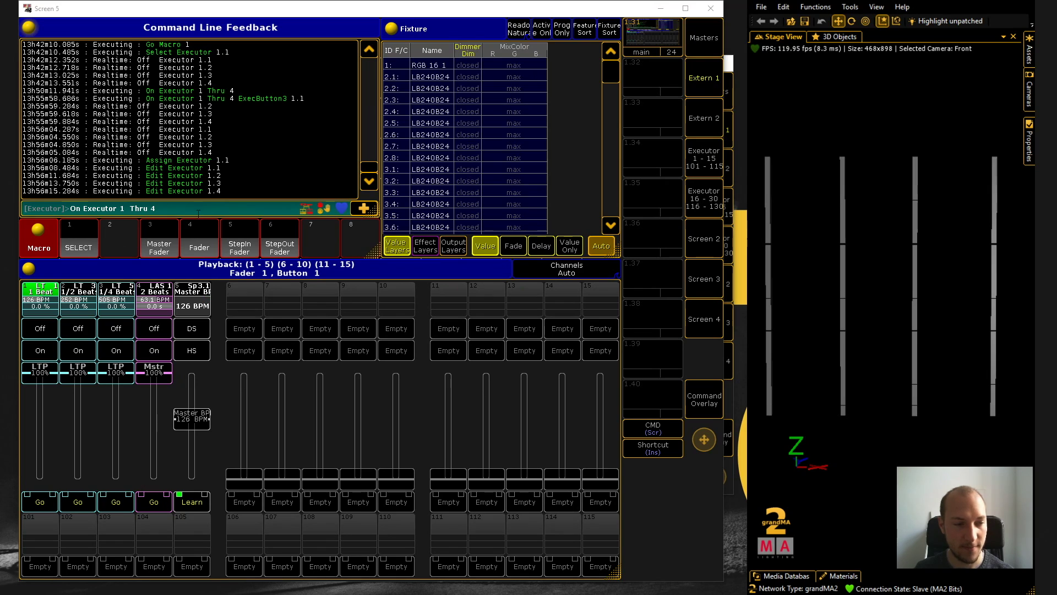
key("Return")
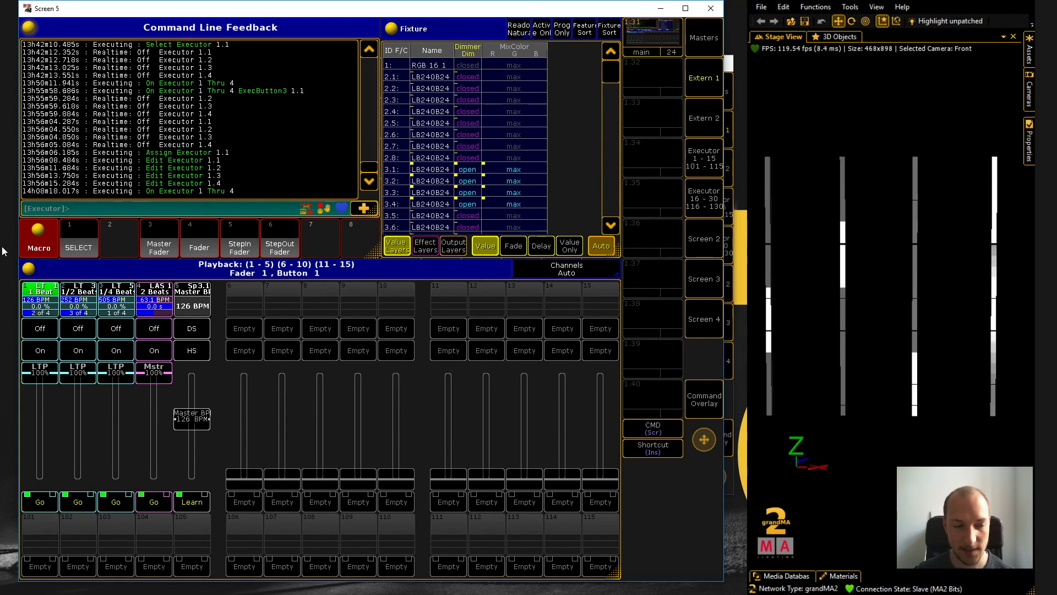
left_click_drag(198, 418, 203, 461)
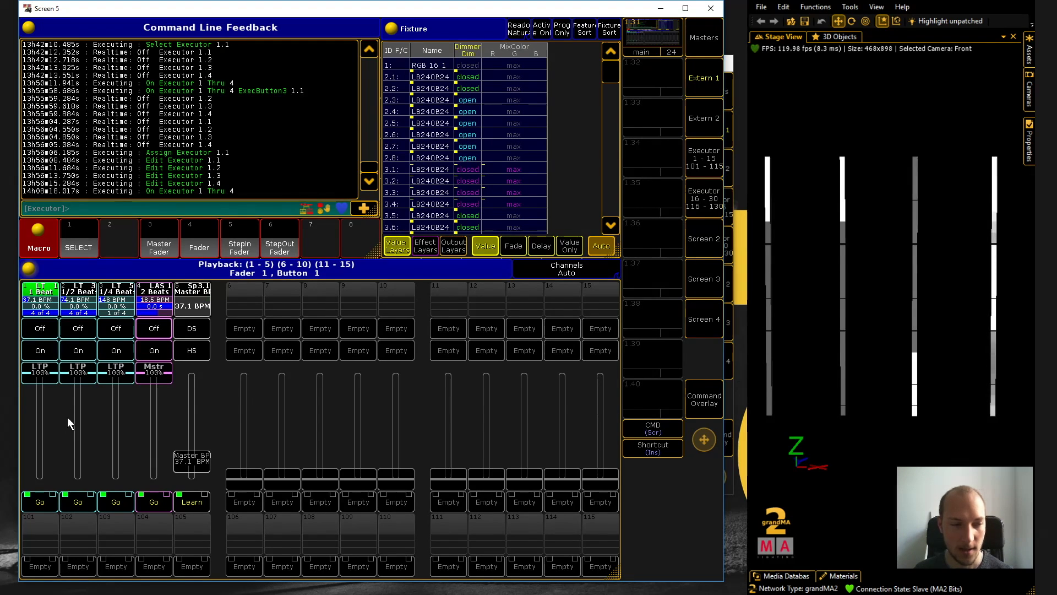
left_click(40, 306)
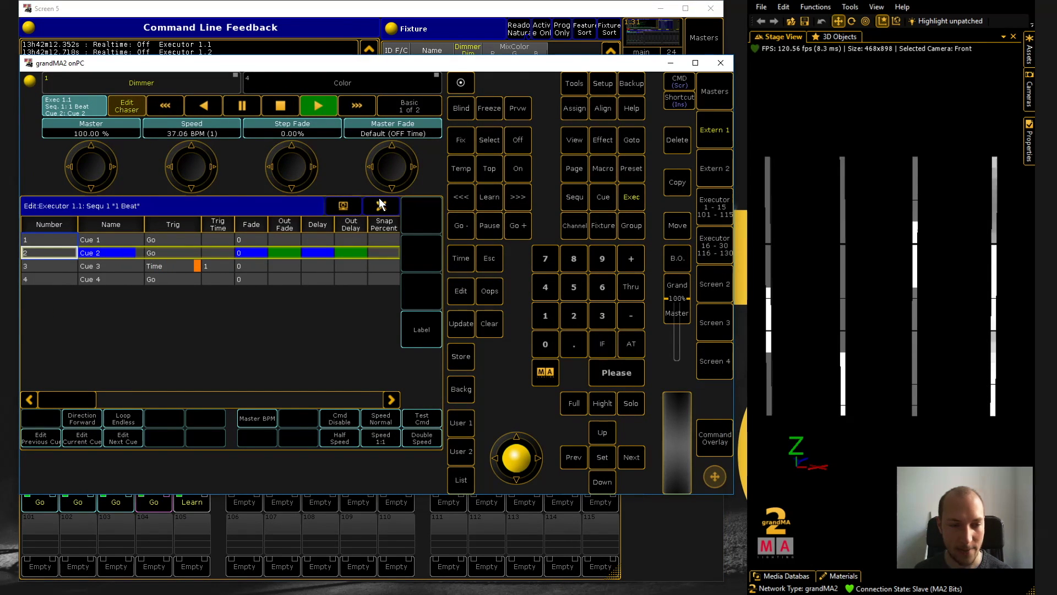
left_click(381, 204)
left_click(42, 287)
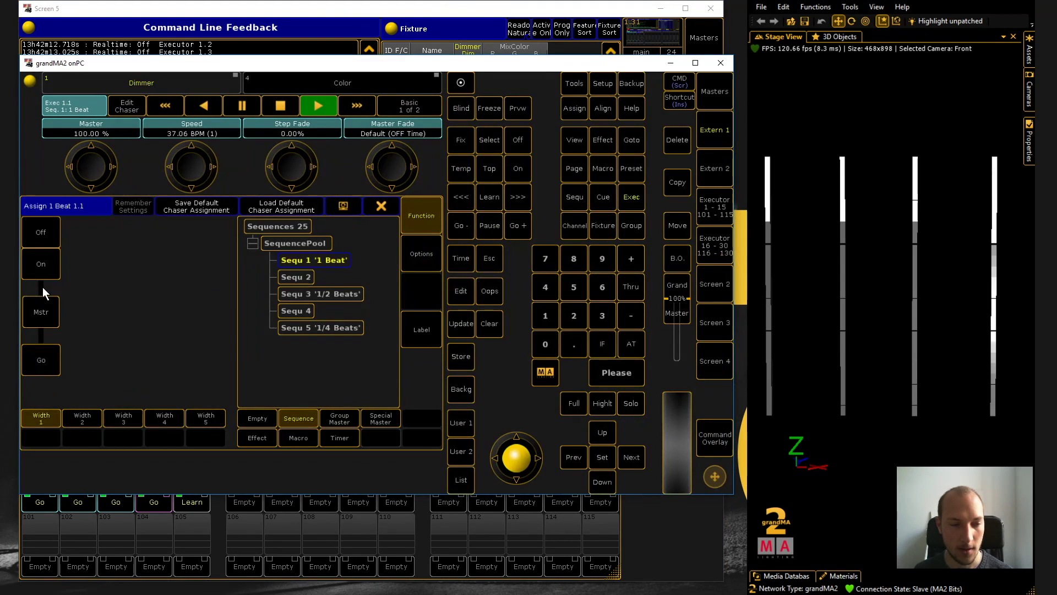
left_click(430, 248)
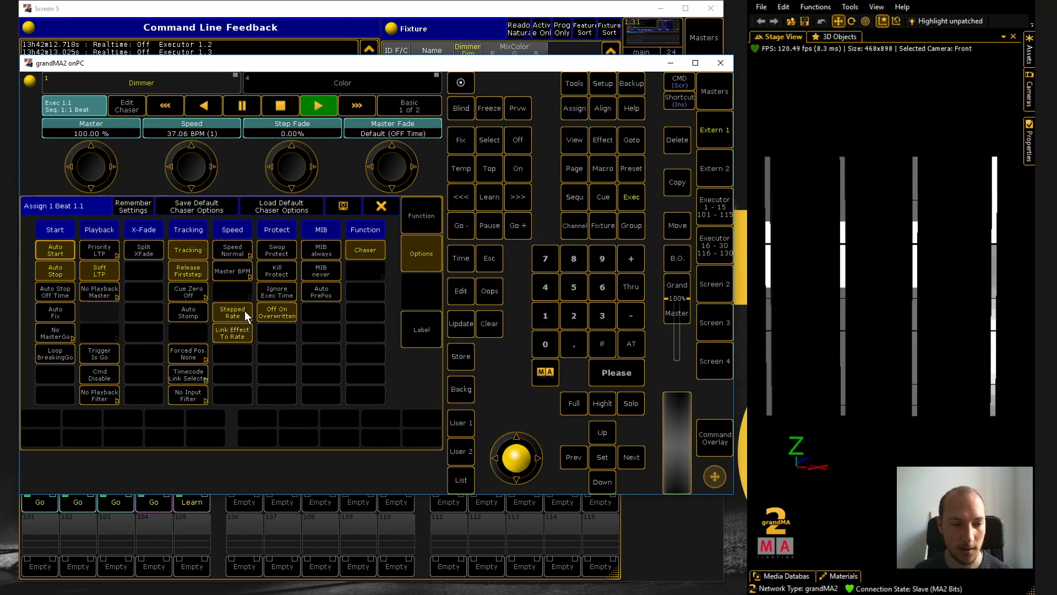
left_click(247, 250)
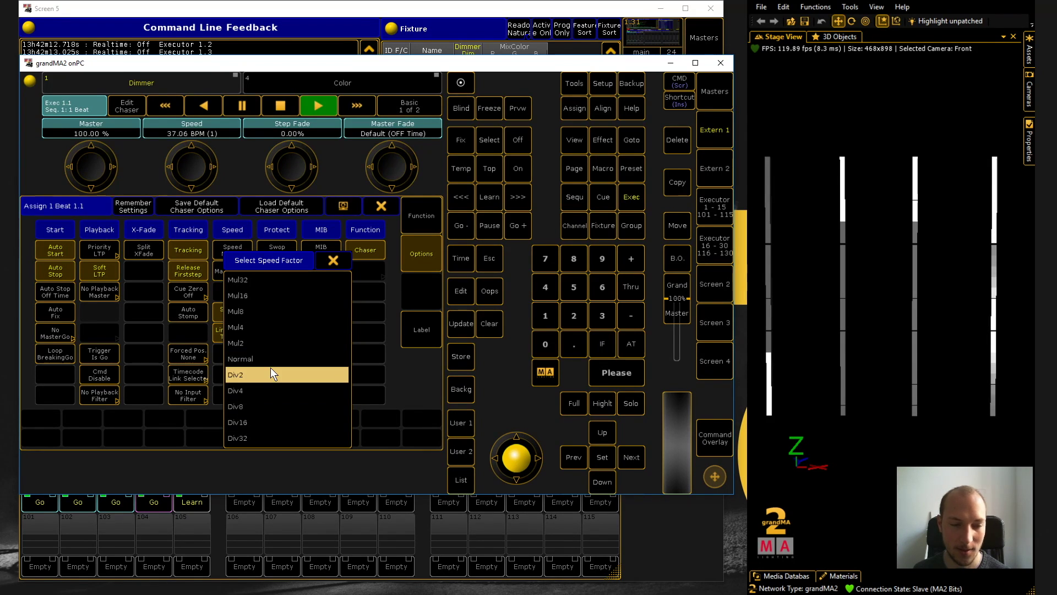
left_click(348, 261)
left_click(377, 210)
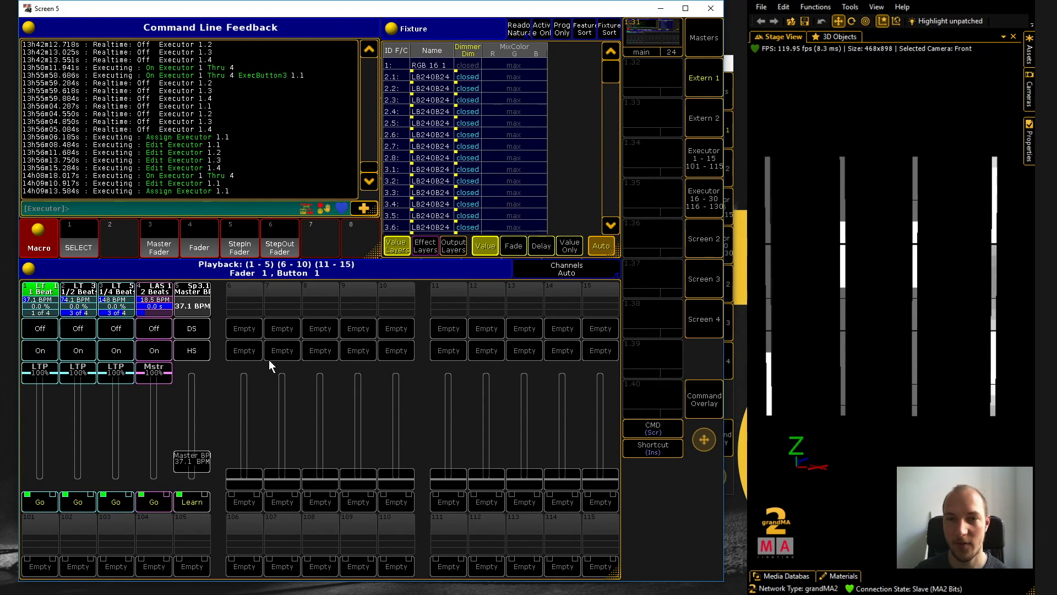
Check the speed factors of executors 1.2 and 1.3, keeping Mul 4, then open executor 1.4's 2 Beats options.
left_click(80, 291)
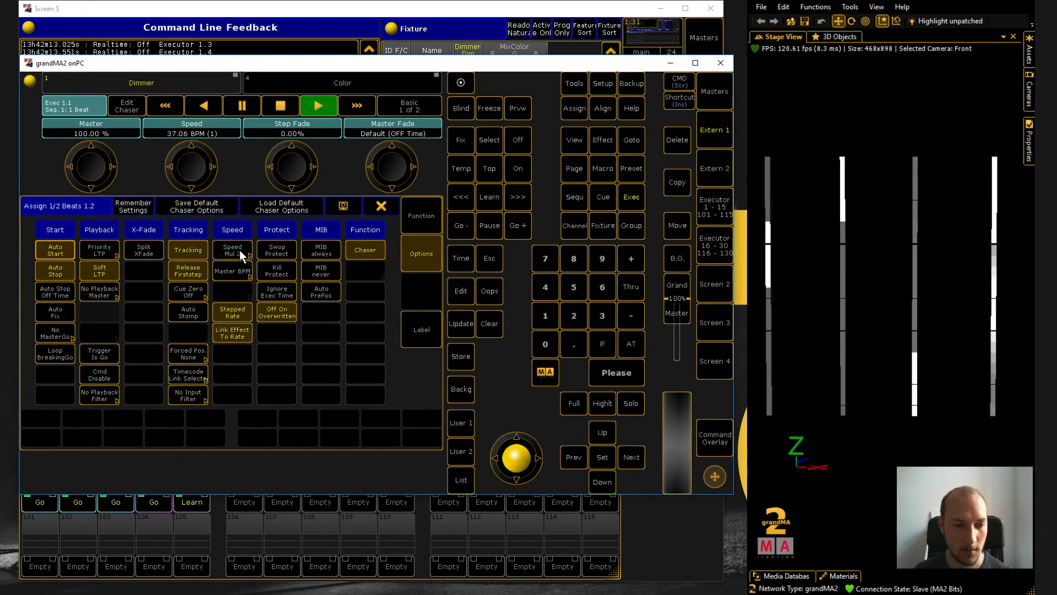
left_click(381, 206)
left_click(128, 284)
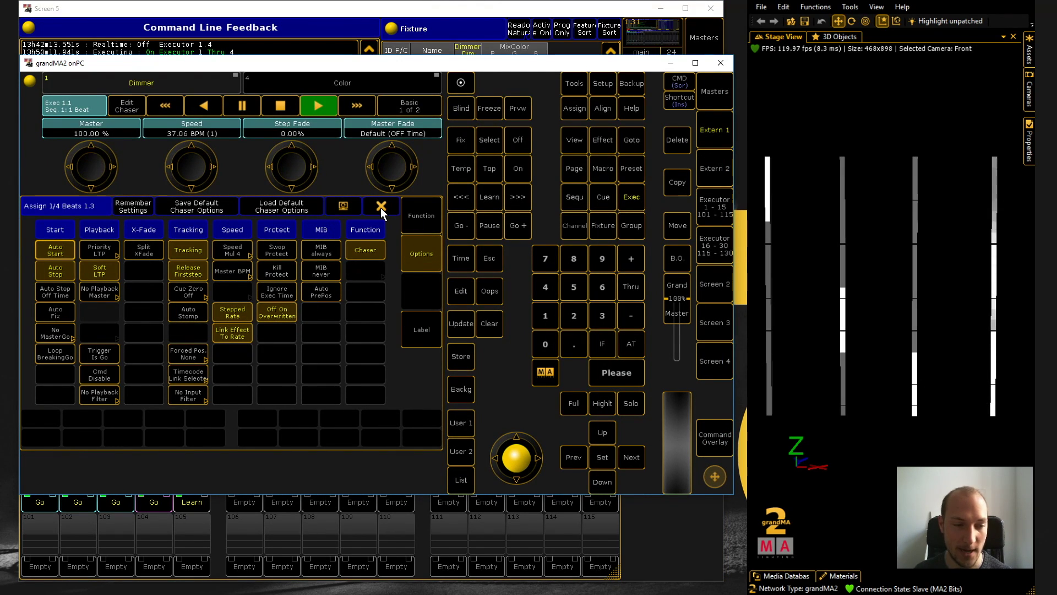
left_click(227, 255)
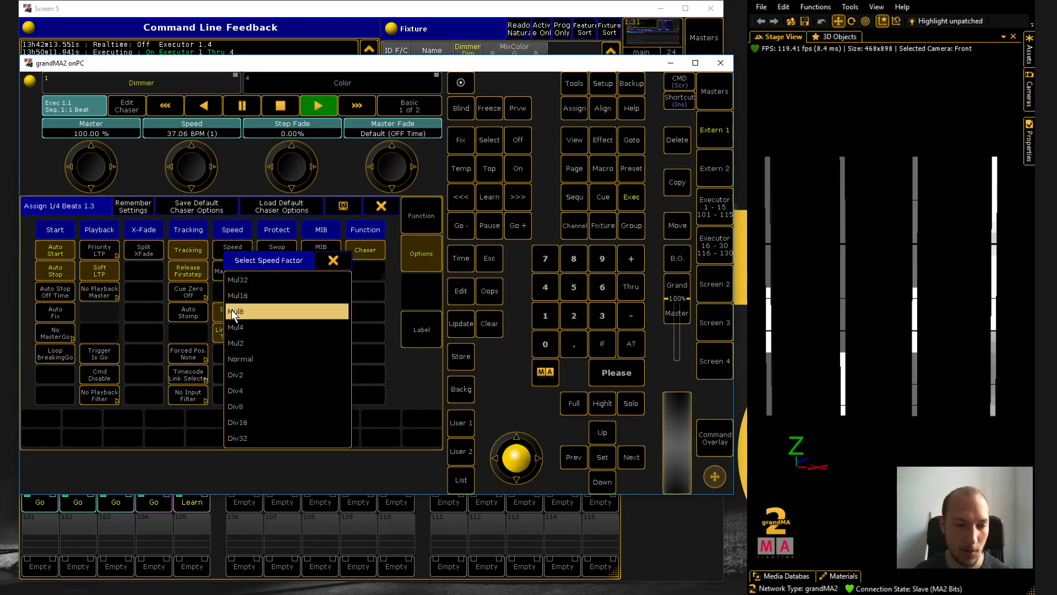
left_click(334, 260)
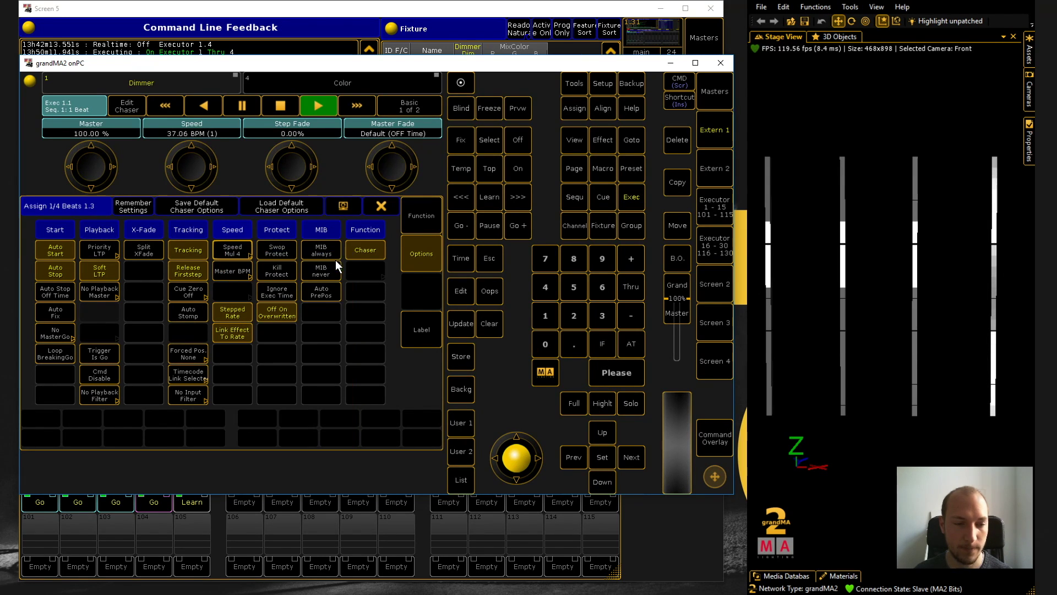
left_click(381, 206)
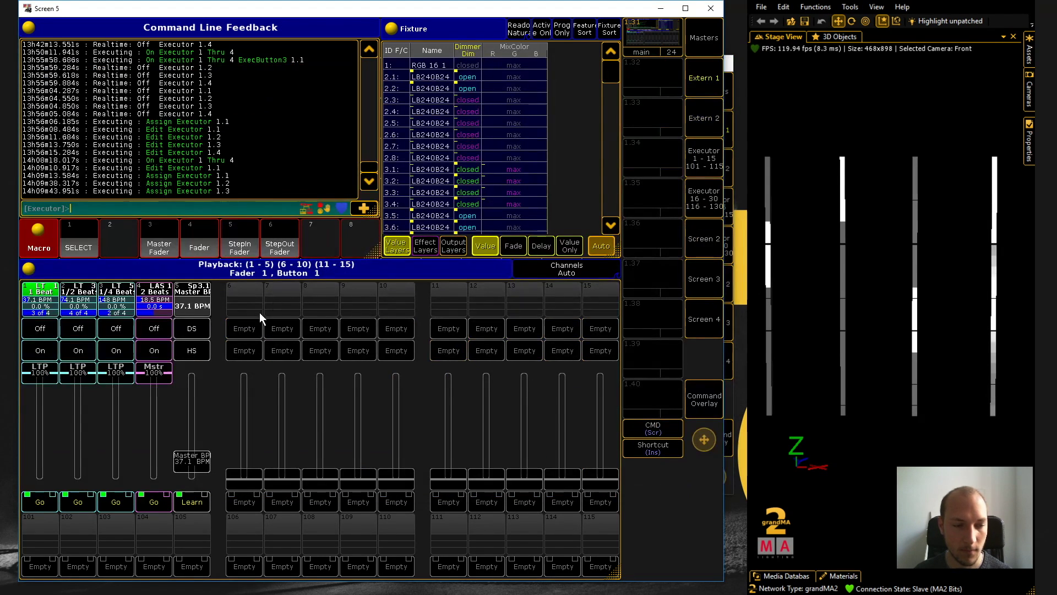
left_click(161, 290)
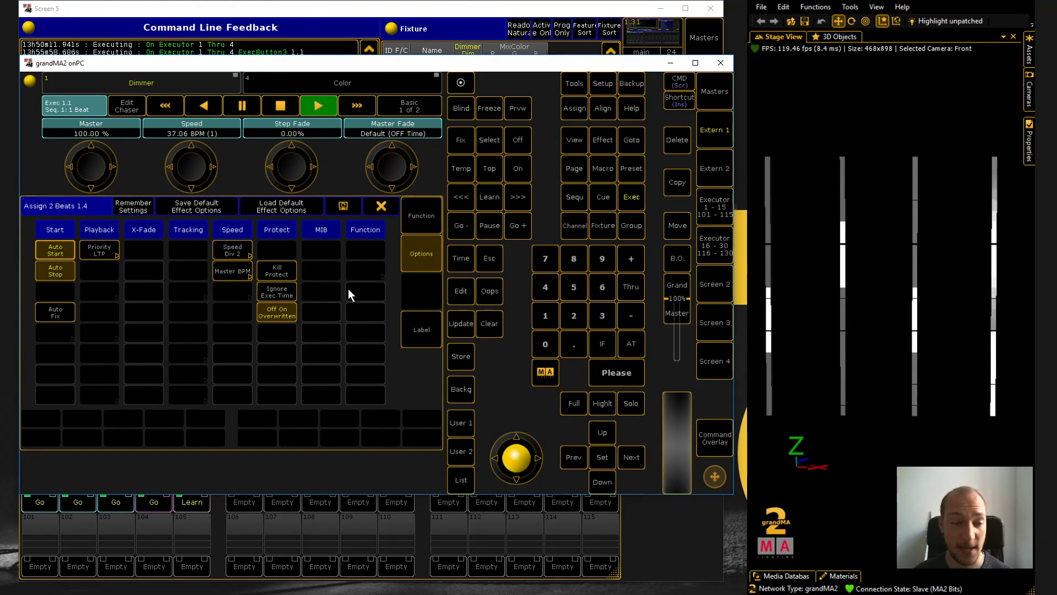
Close executor 1.4's options window, leaving all four chasers running at 37.1 BPM.
left_click(386, 211)
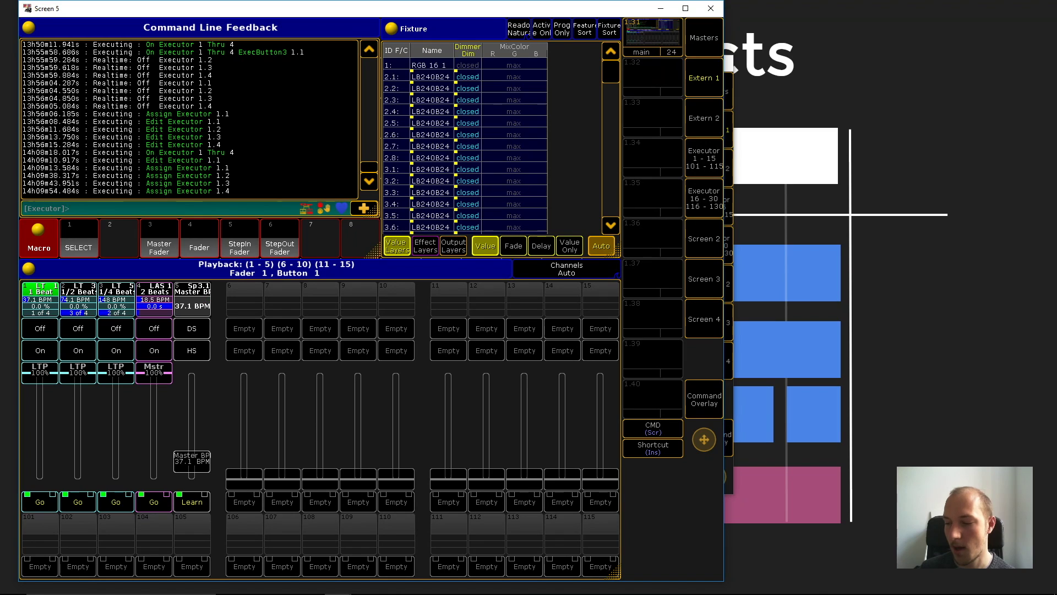
Bring the 3D stage view up beside the playback view.
key("alt+Tab")
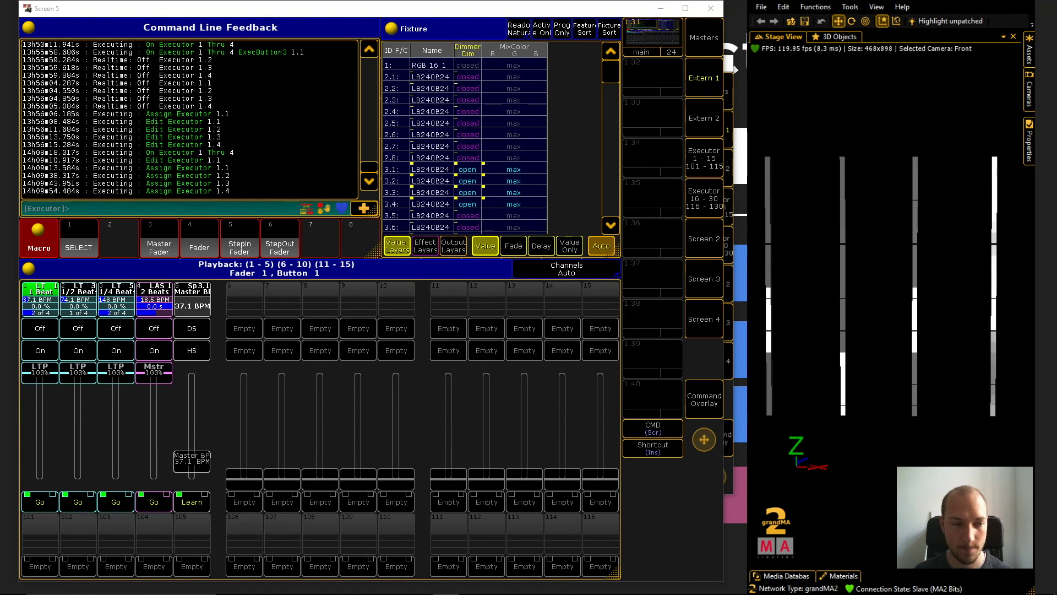
Open executor 1.1's chaser editor for Sequ 1 '1 Beat' and show its loop mode choices.
left_click(31, 314)
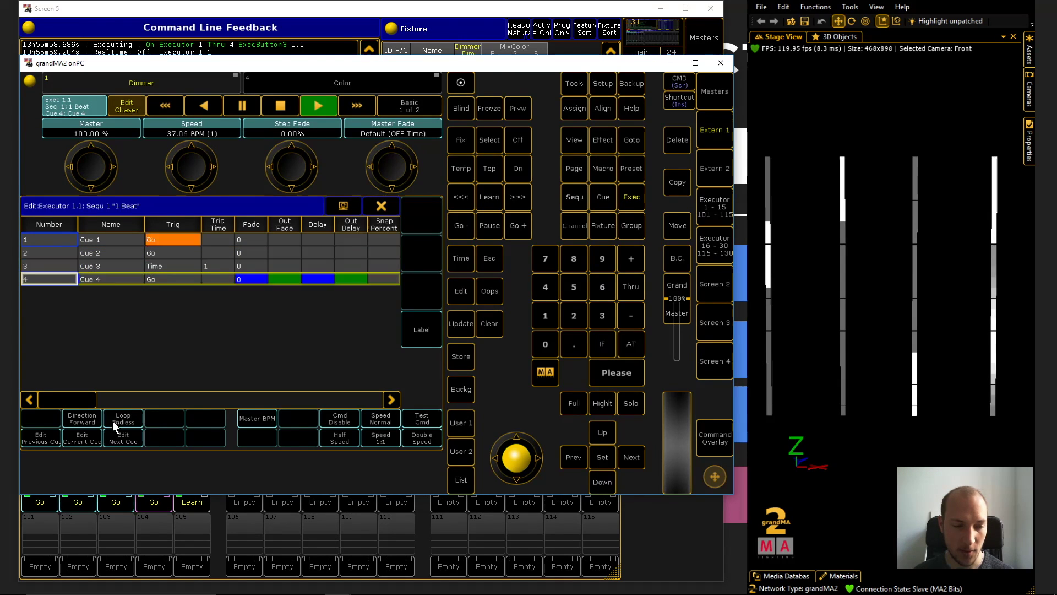
left_click(133, 419)
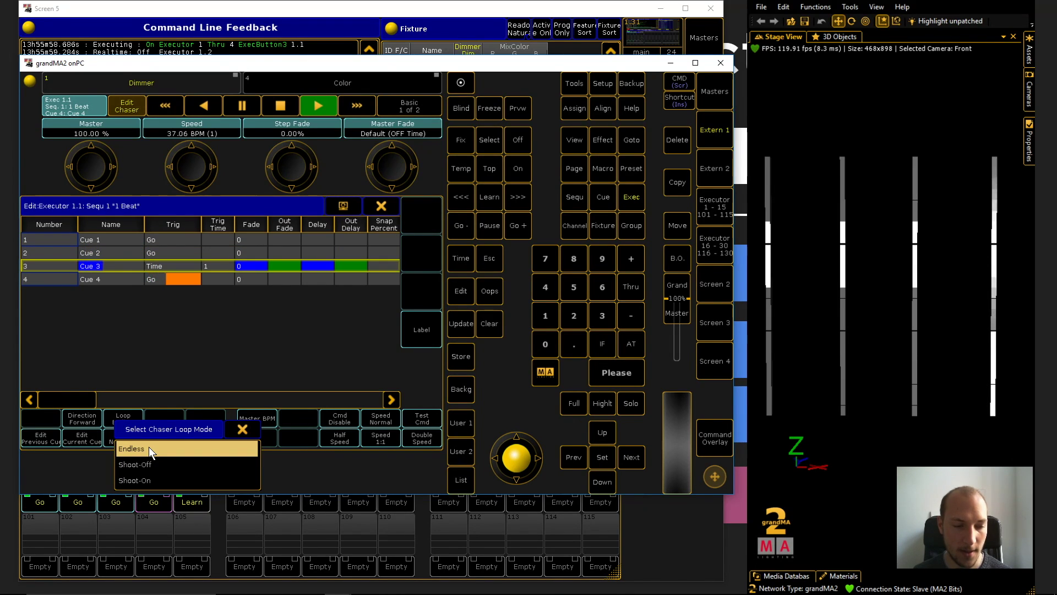
Set executor 1.1's chaser to Shoot-Off, close its editor, and switch off executors 1.2, 1.3 and 1.4.
left_click(153, 462)
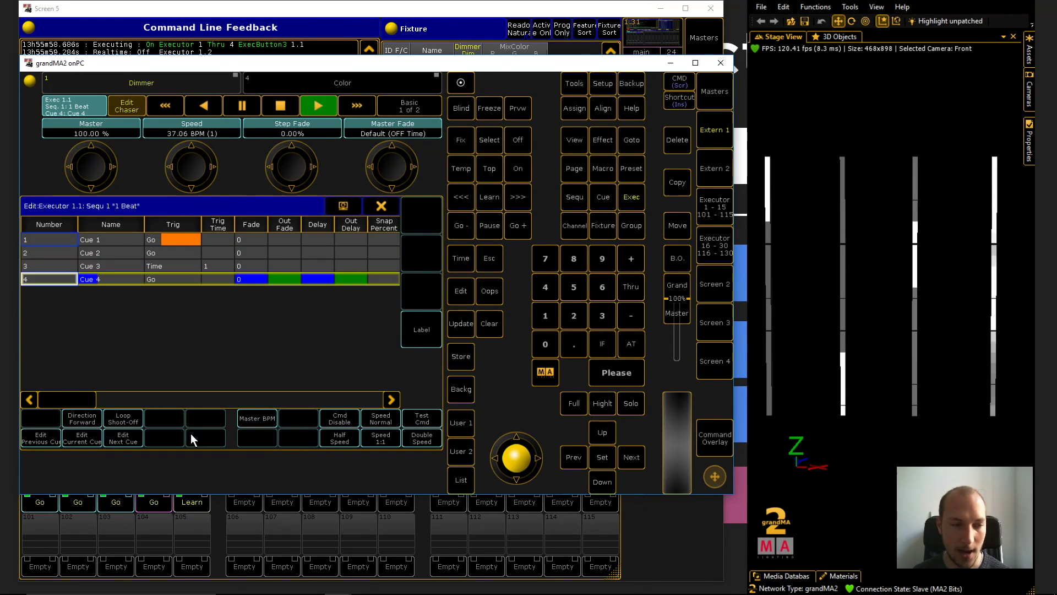
left_click(381, 205)
left_click(82, 328)
left_click(113, 328)
left_click(157, 328)
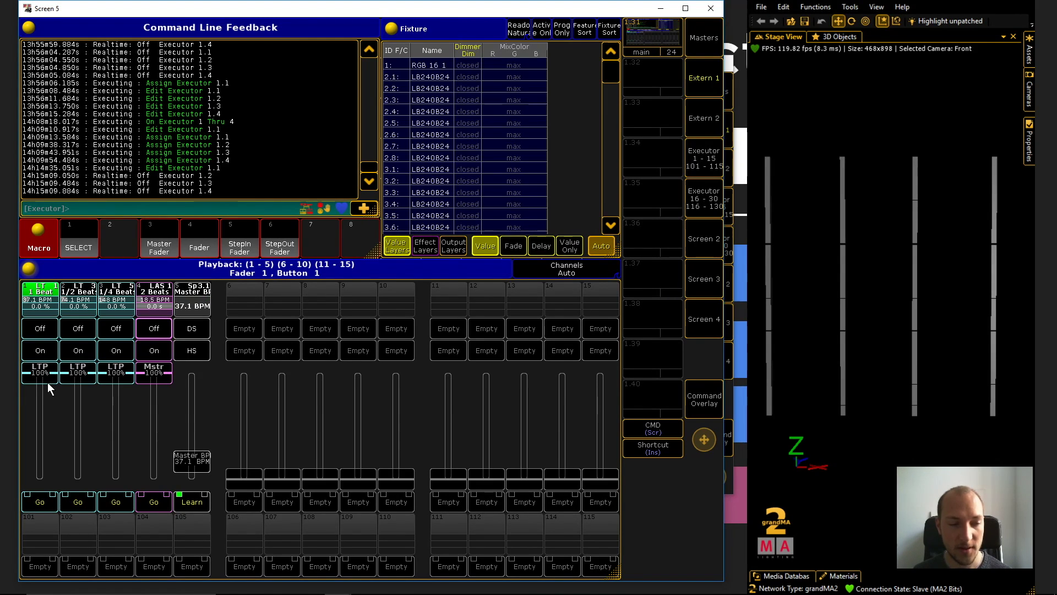
Raise the master speed to 111 BPM and replay executor 1.1's one-shot chase, then reopen its editor.
left_click(47, 352)
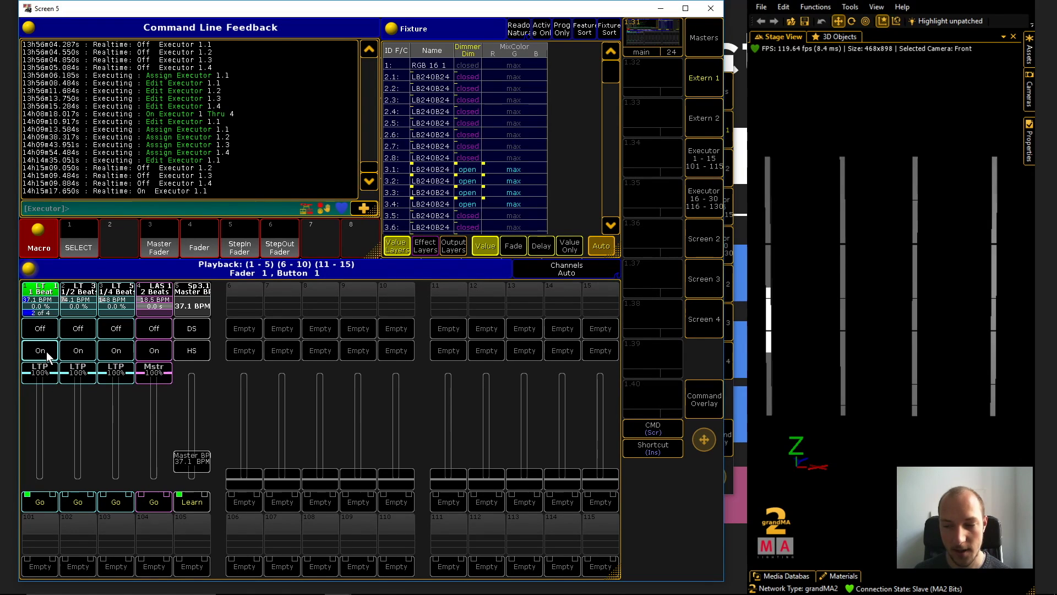
left_click_drag(189, 458, 202, 427)
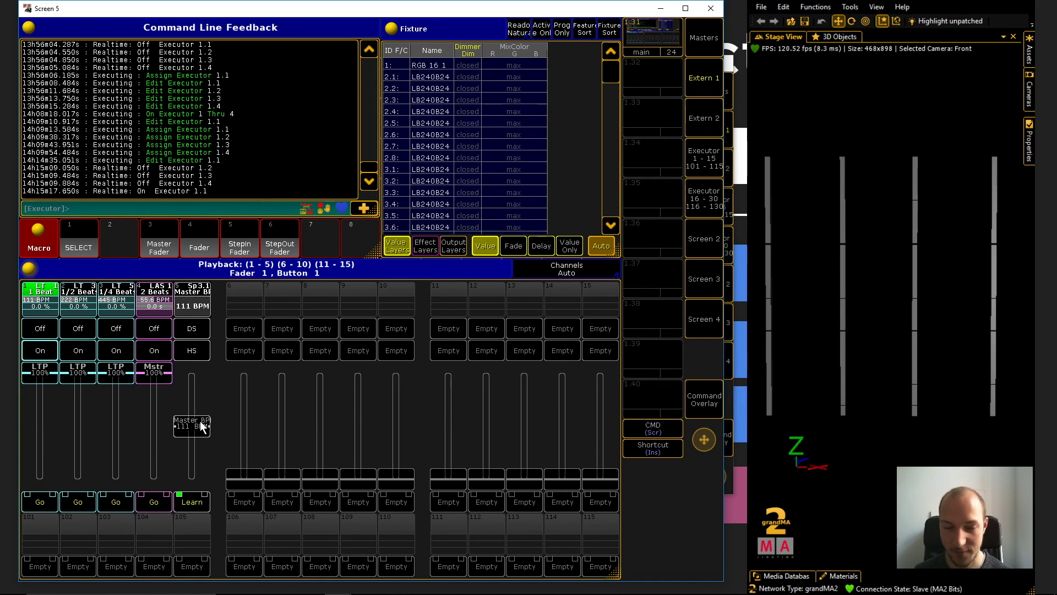
left_click(46, 351)
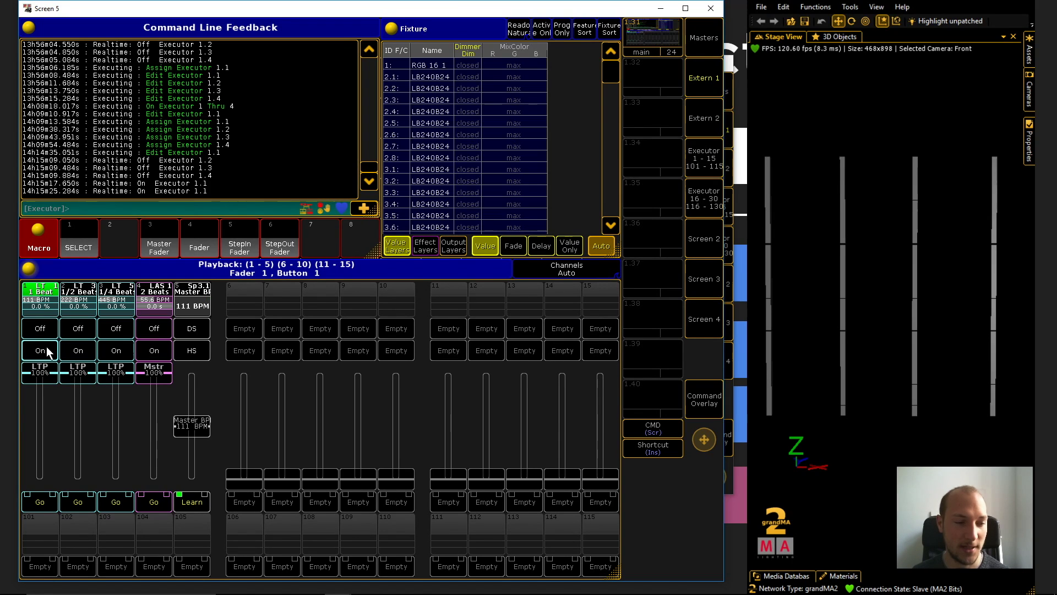
left_click(45, 349)
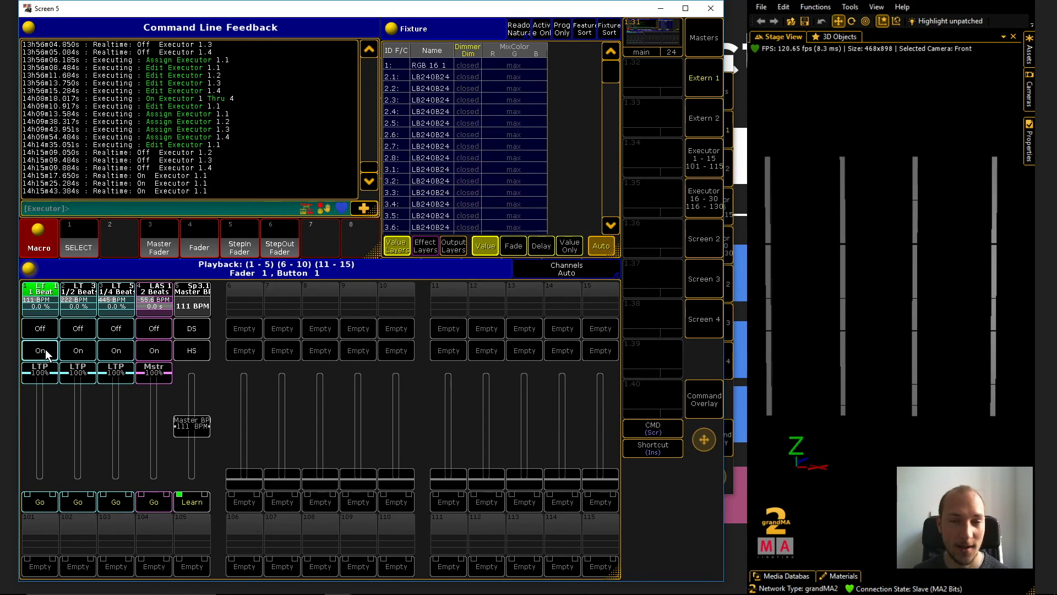
left_click(44, 301)
Set executor 1.1's chaser loop mode to Shoot-On and close the editor.
left_click(122, 426)
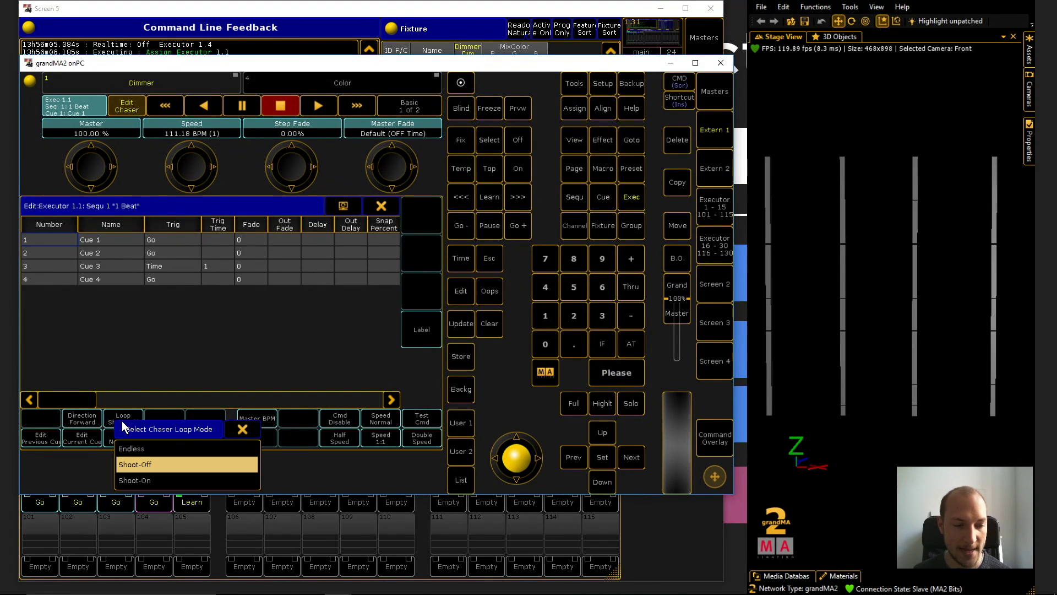
left_click(146, 481)
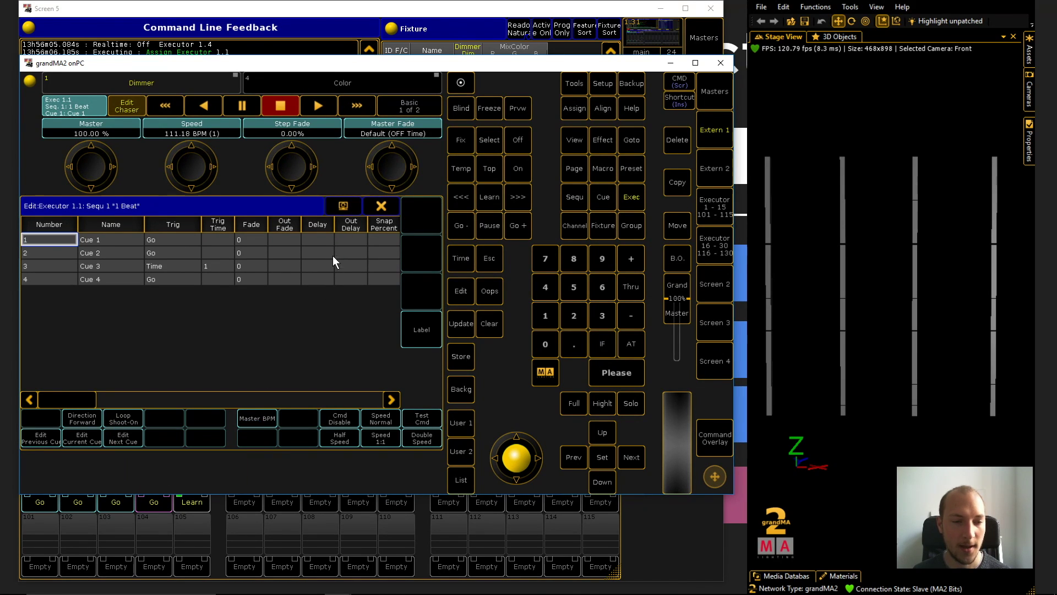
left_click(382, 207)
Switch on executor 1.1 and advance its chaser three steps with Go.
left_click(48, 350)
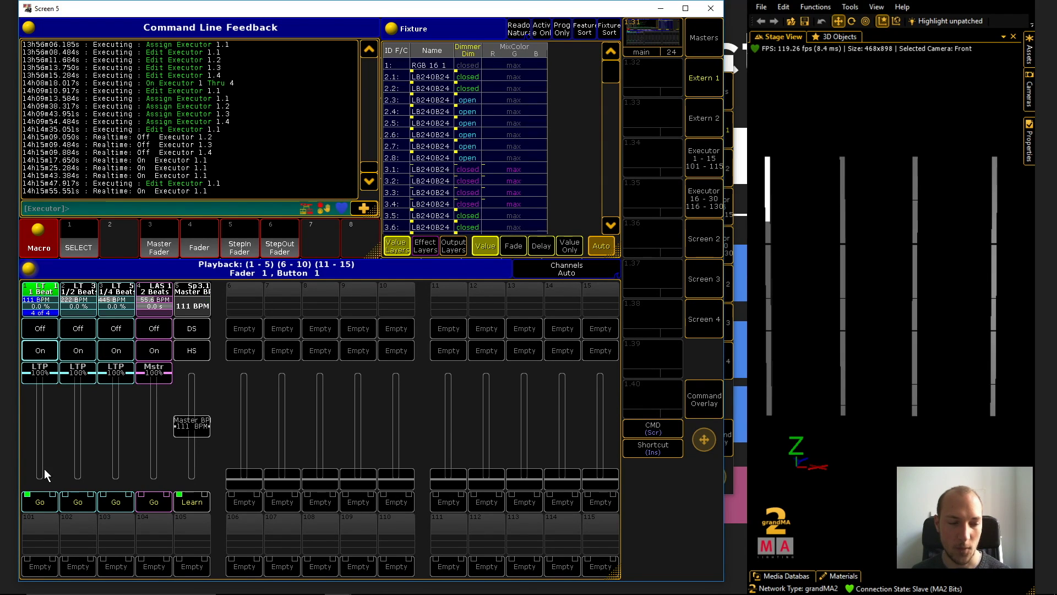
left_click(34, 501)
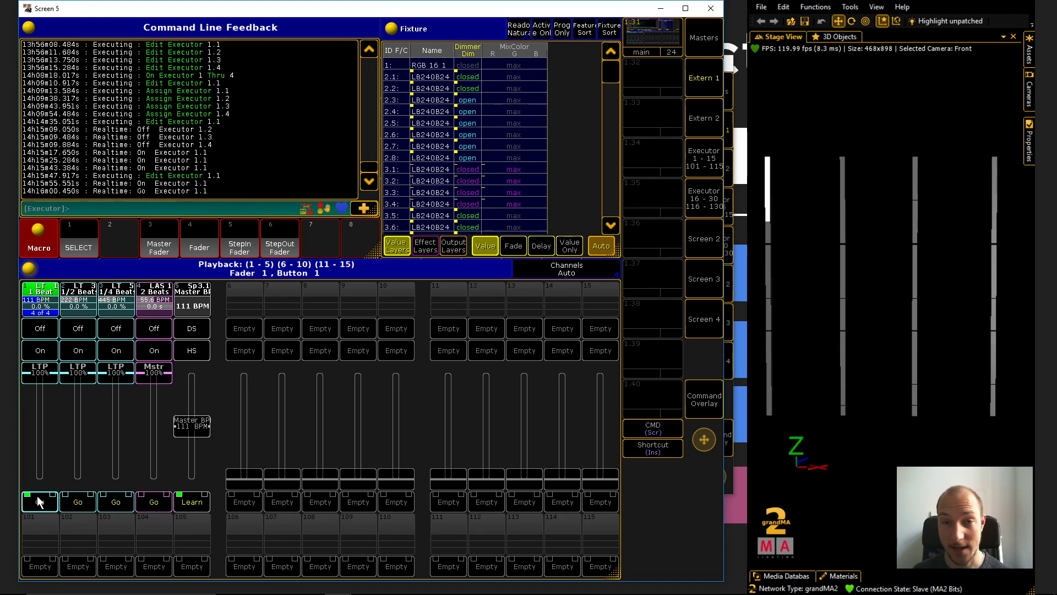
left_click(40, 504)
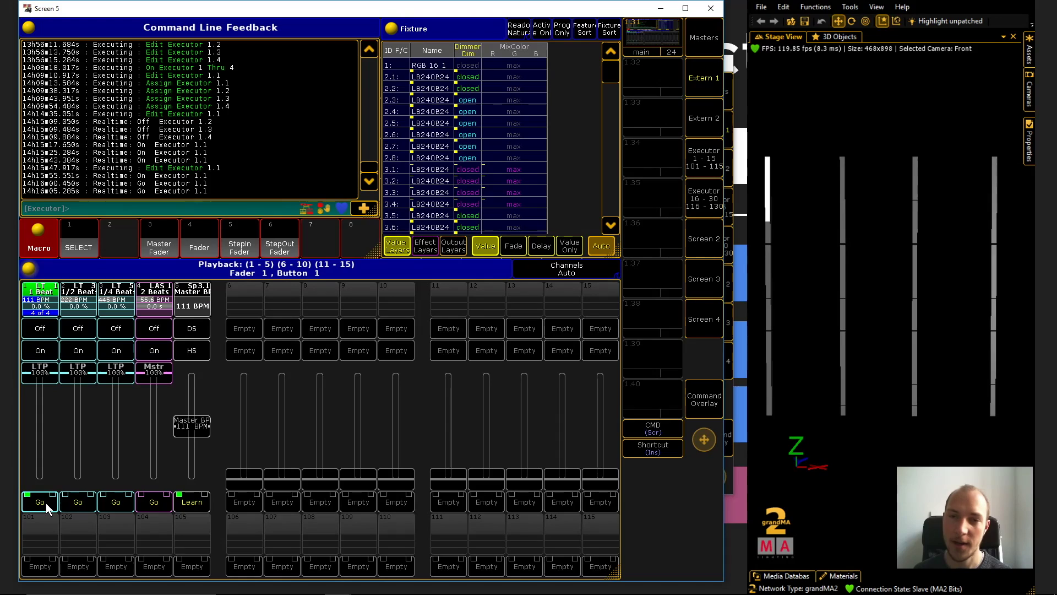
left_click(45, 503)
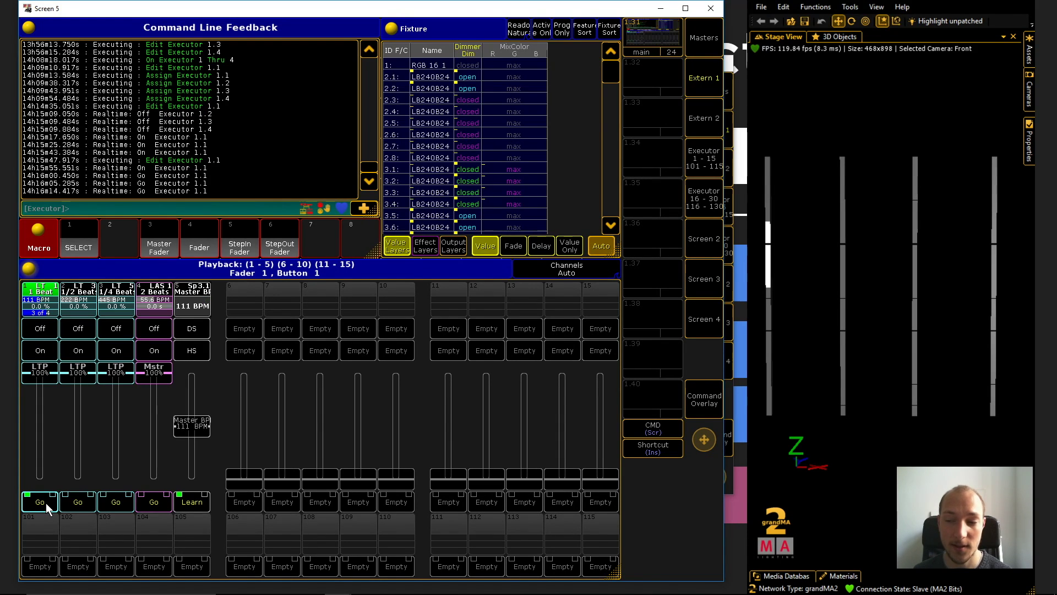
left_click(45, 298)
Switch executor 1.1's chaser loop back to Endless and start it playing.
left_click(124, 417)
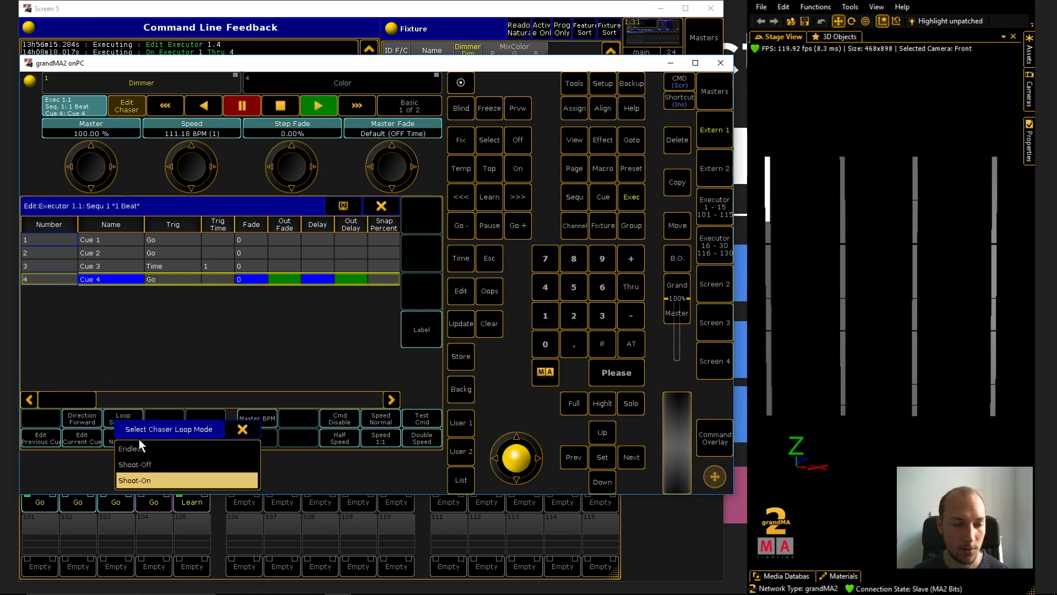
left_click(140, 445)
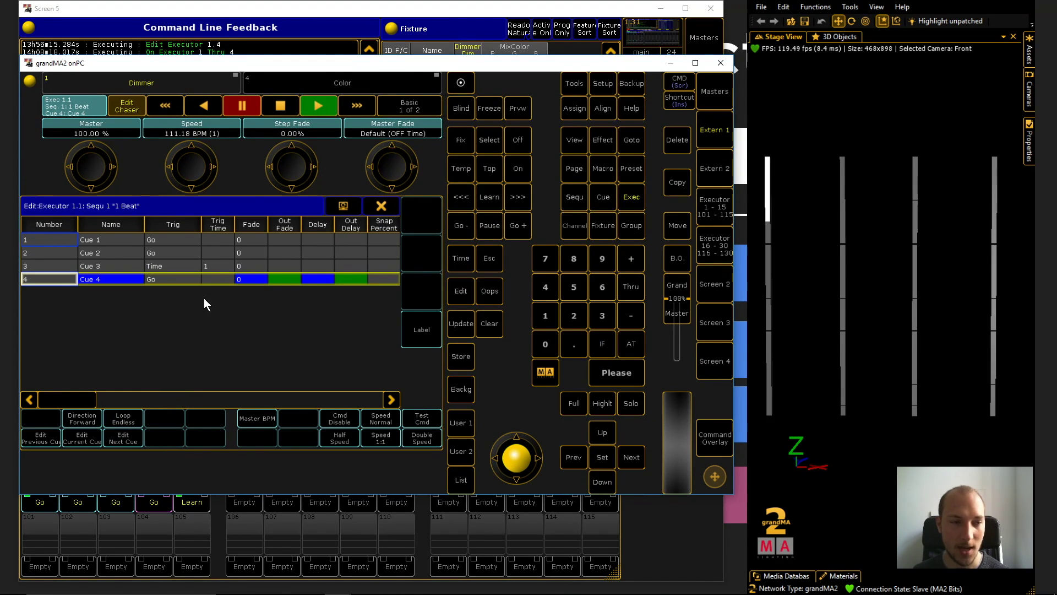
left_click(314, 107)
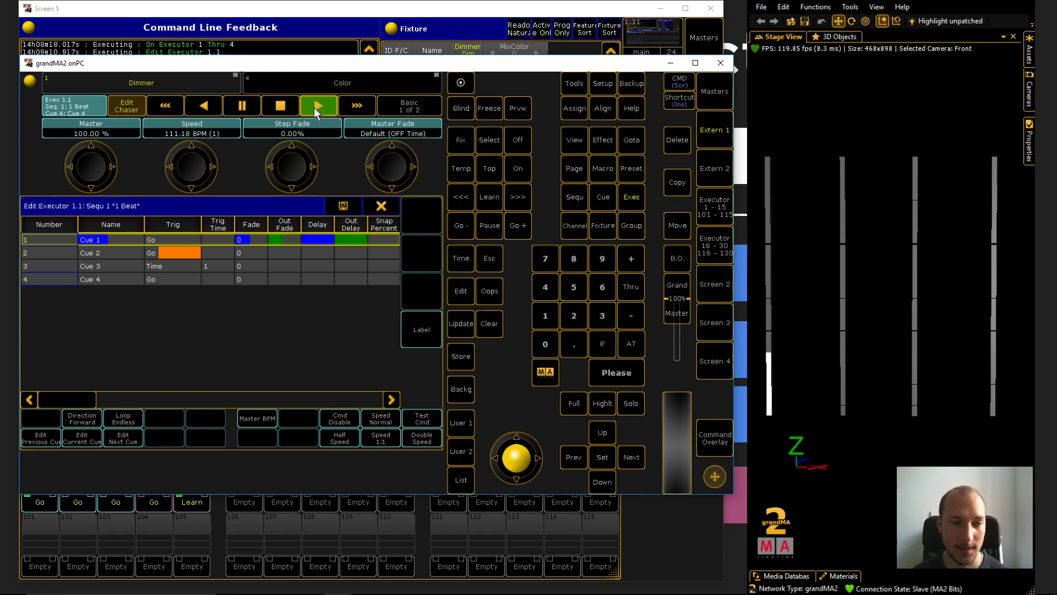
Run the chaser Backward briefly, then change its direction to Bounce.
left_click(92, 418)
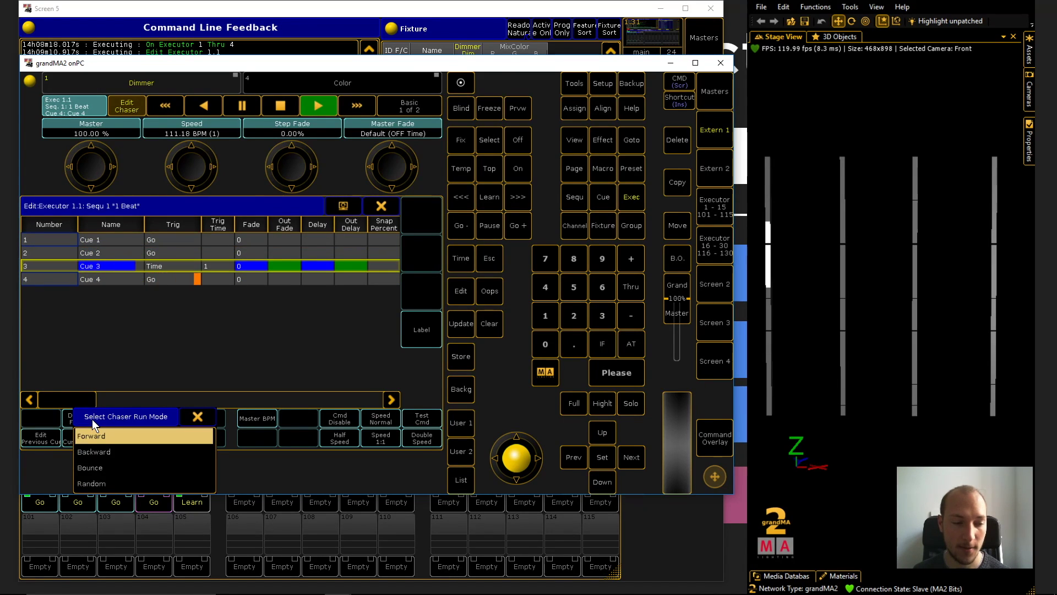
left_click(112, 450)
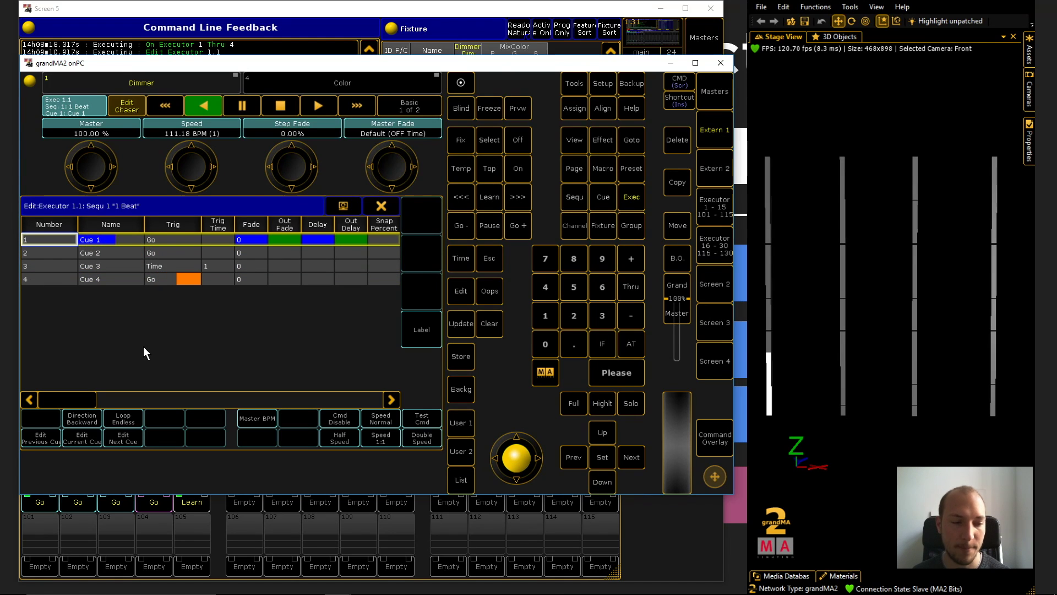
left_click(87, 420)
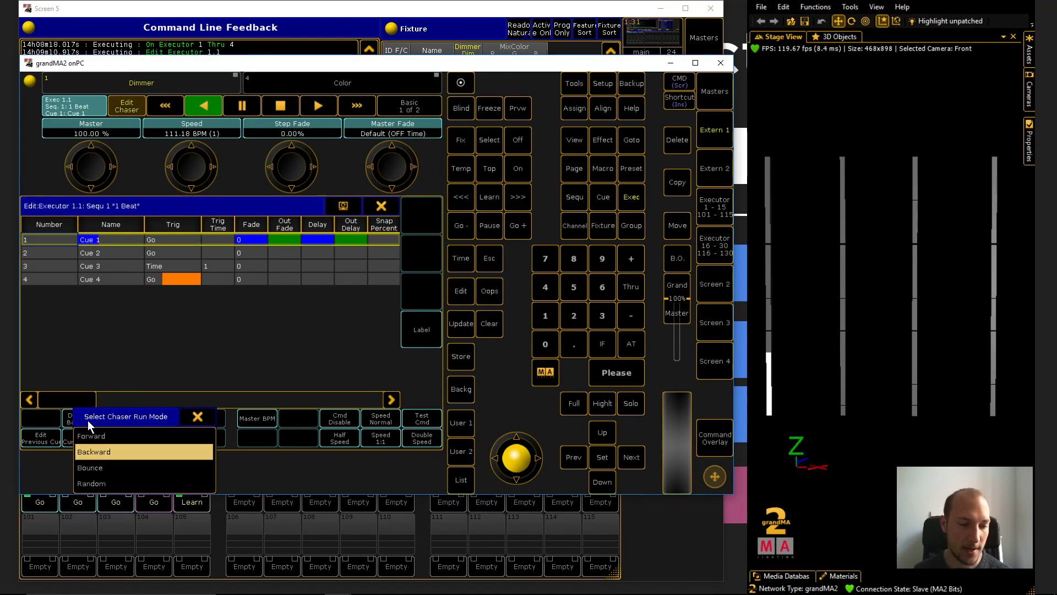
left_click(115, 464)
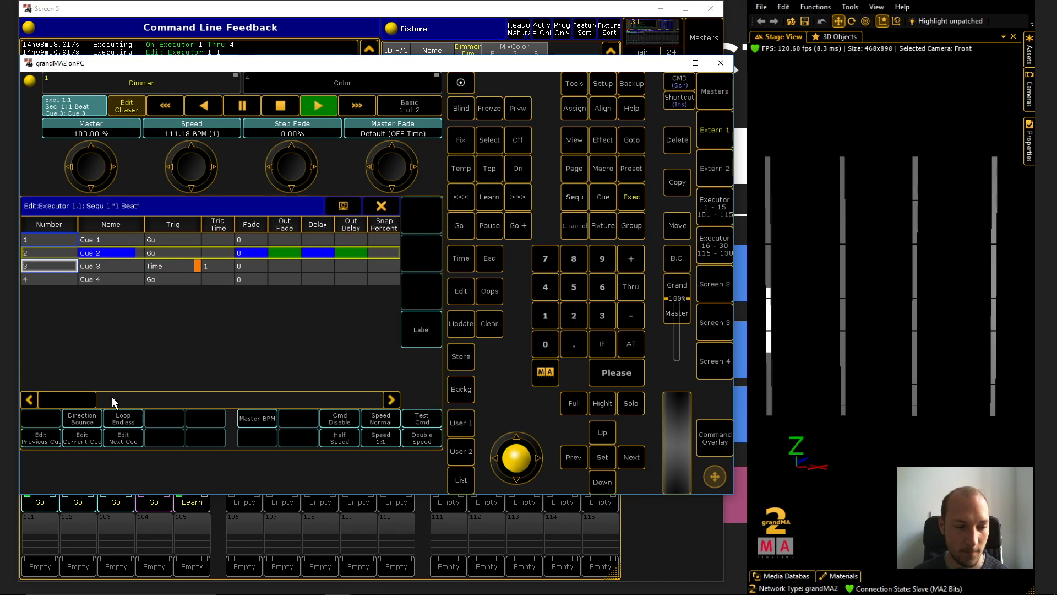
Change the chaser's run direction from Bounce to Random.
left_click(97, 414)
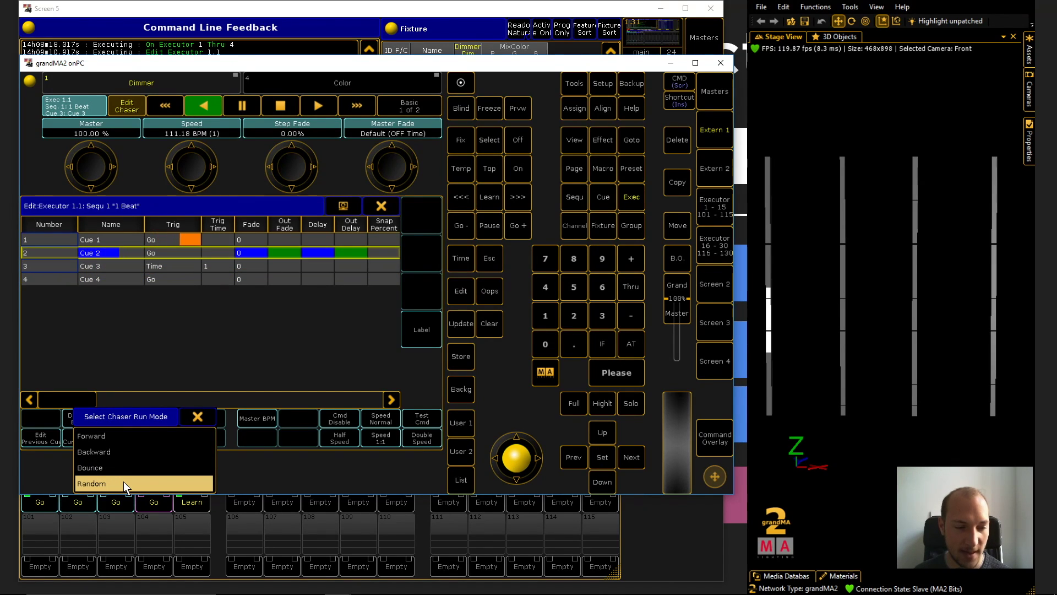
left_click(123, 483)
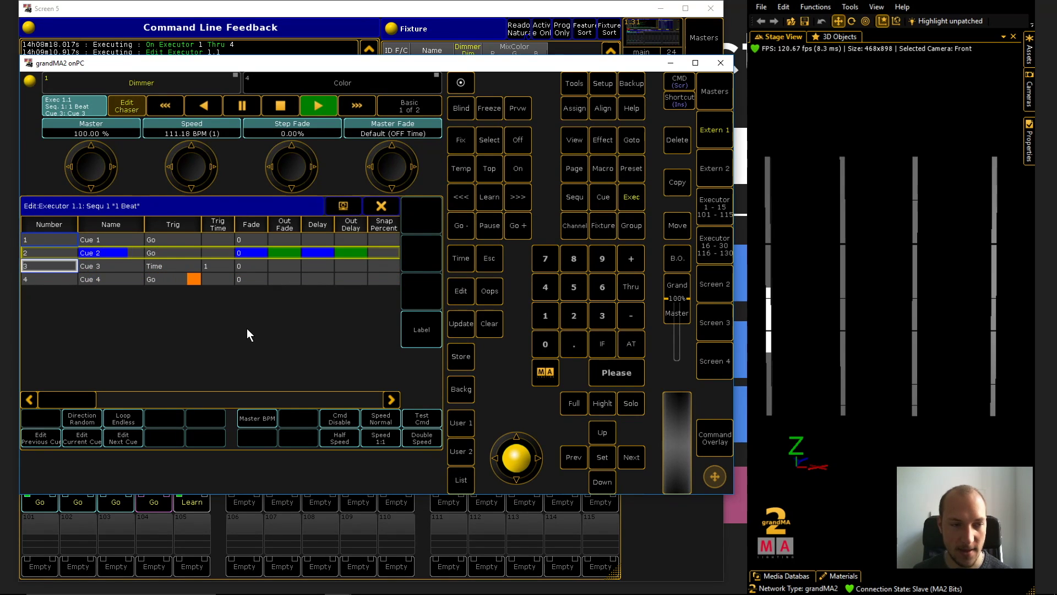
Set the chaser's step fade to 50%.
left_click(310, 124)
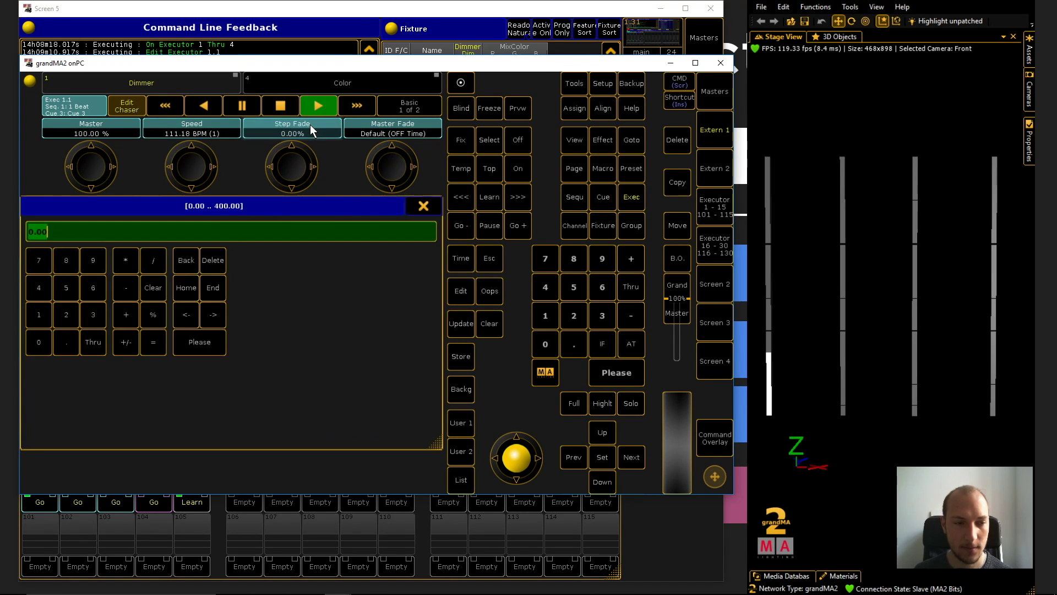
left_click(311, 127)
left_click(312, 130)
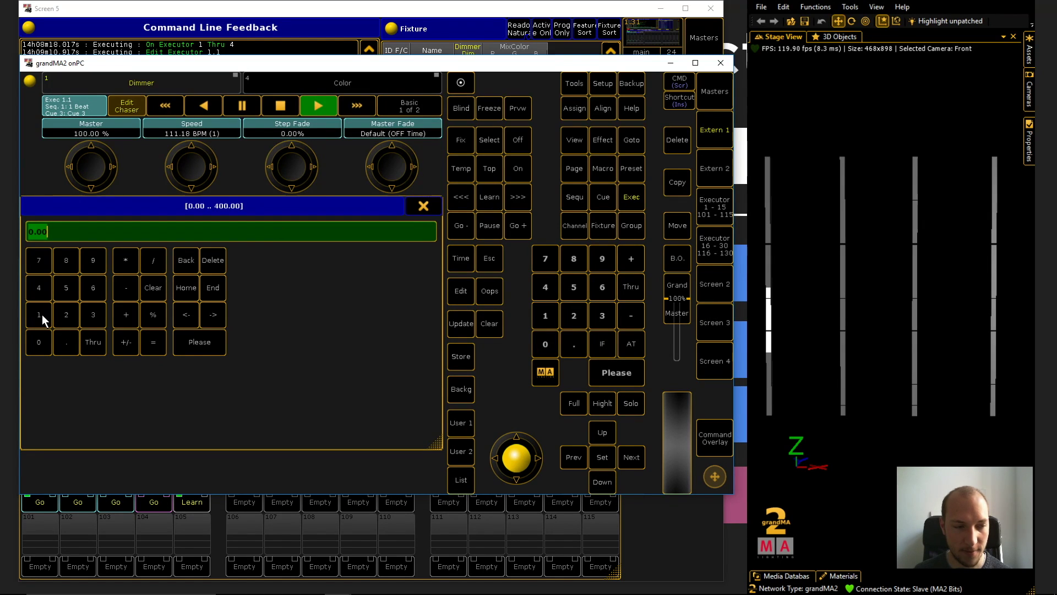
left_click(65, 293)
left_click(30, 341)
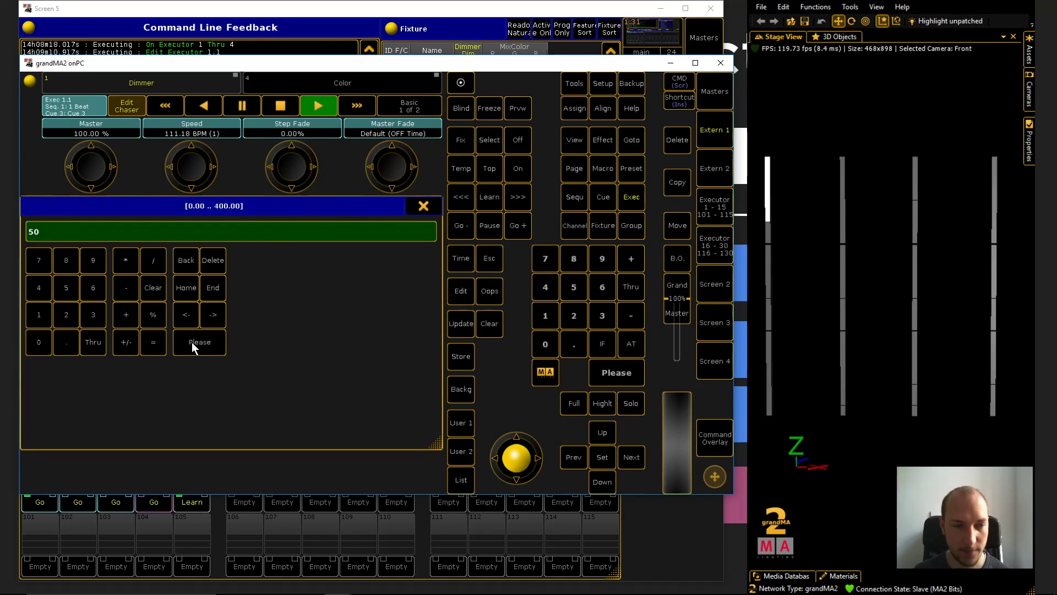
left_click(192, 342)
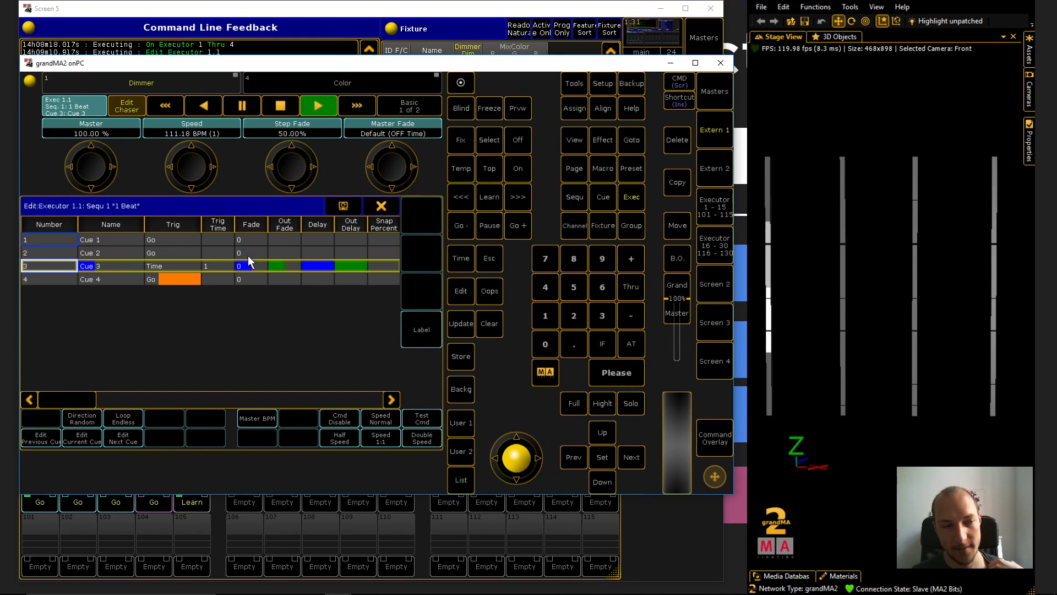
Raise the chaser's step fade to 70%.
left_click(292, 132)
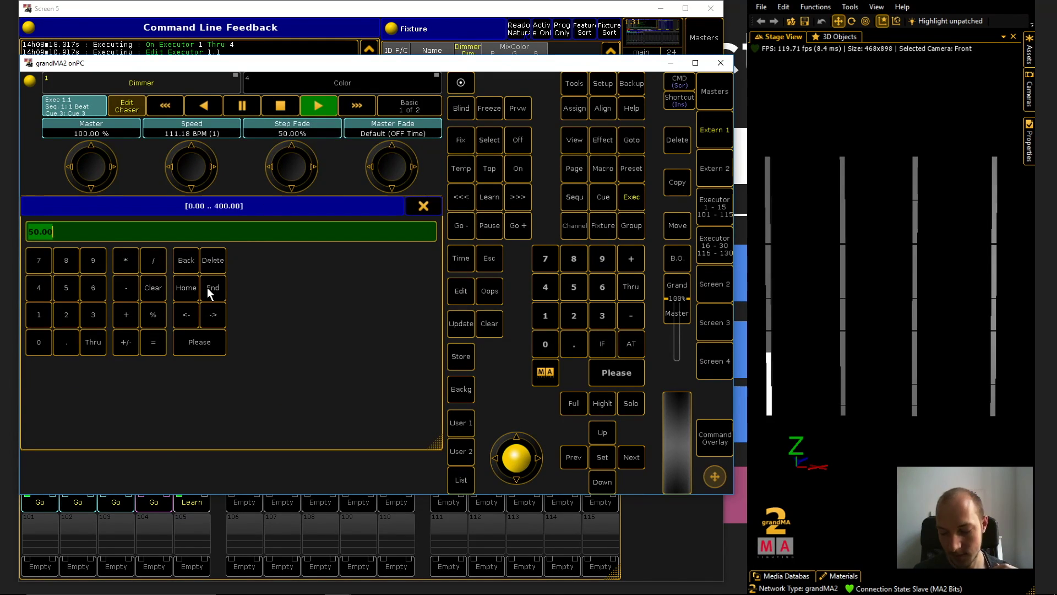
type("70")
key("Return")
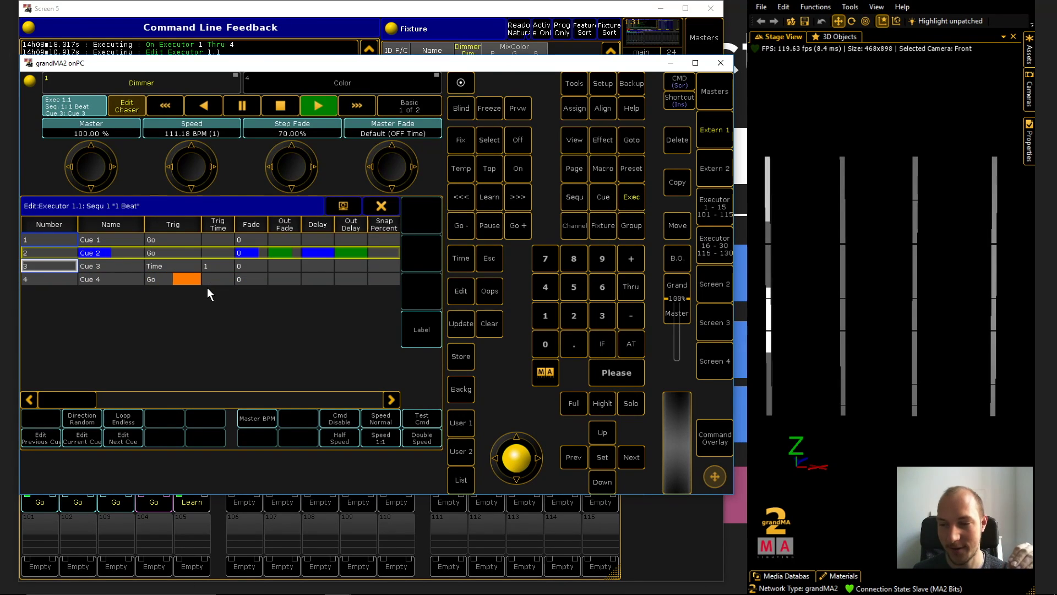
Set the chaser's step fade to 90%.
left_click(300, 130)
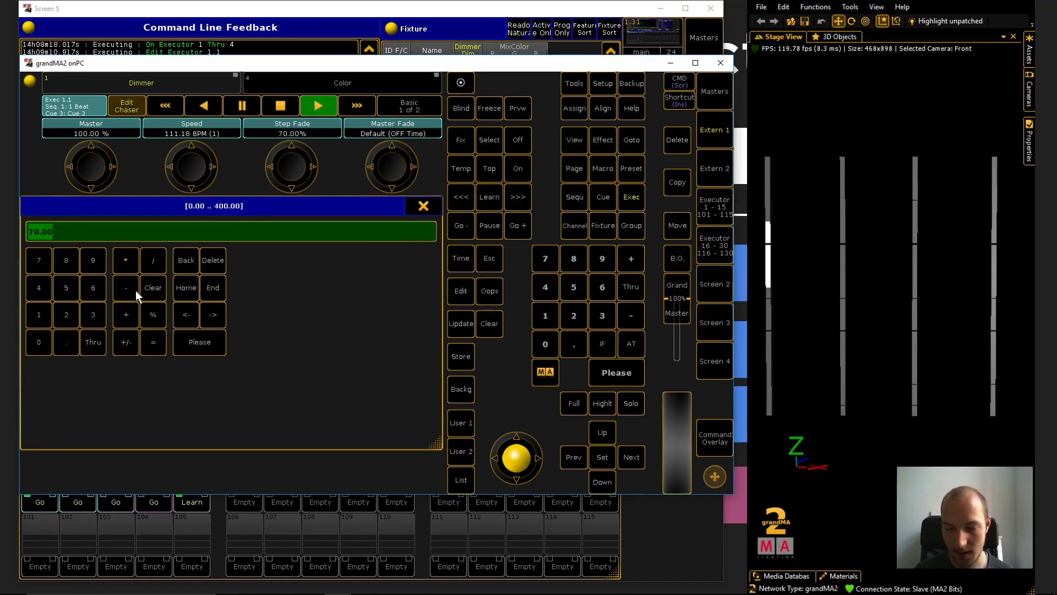
type("90")
key("Return")
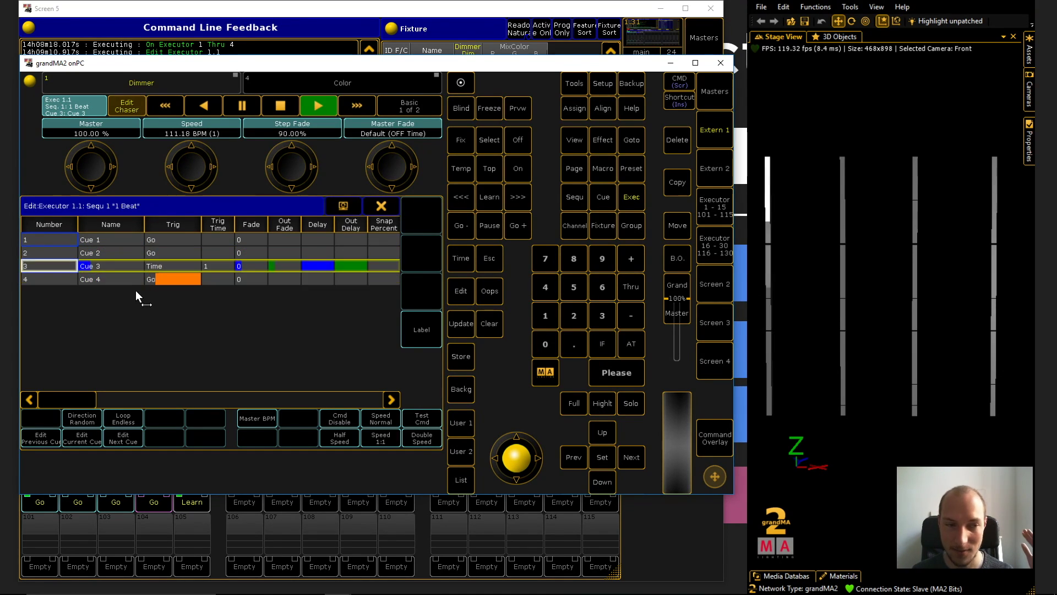
Reset the step fade to 0% and show the Advanced page with Step IN and OUT fades.
left_click(283, 132)
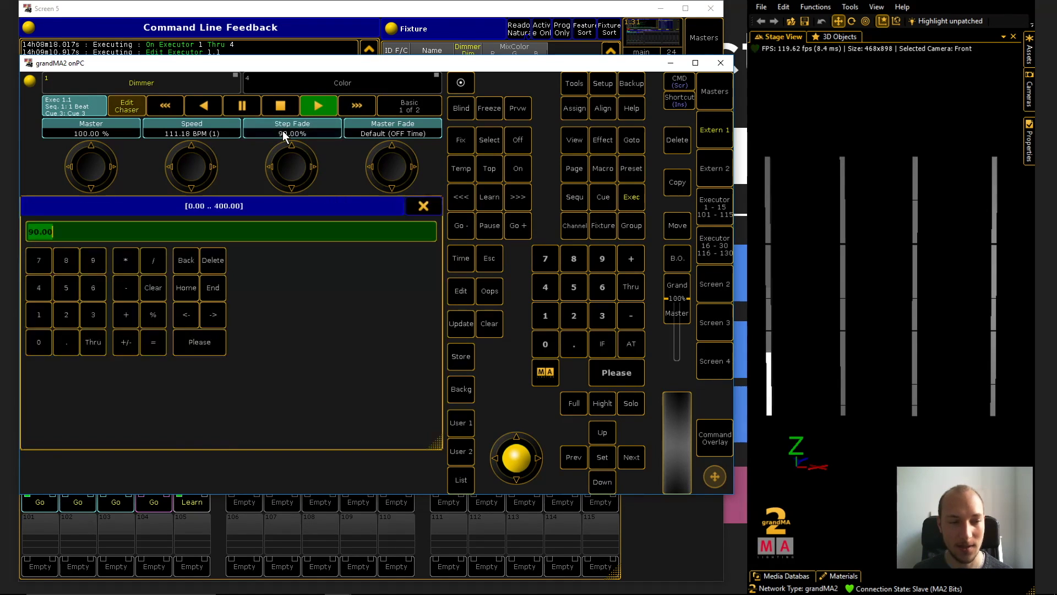
key("Return")
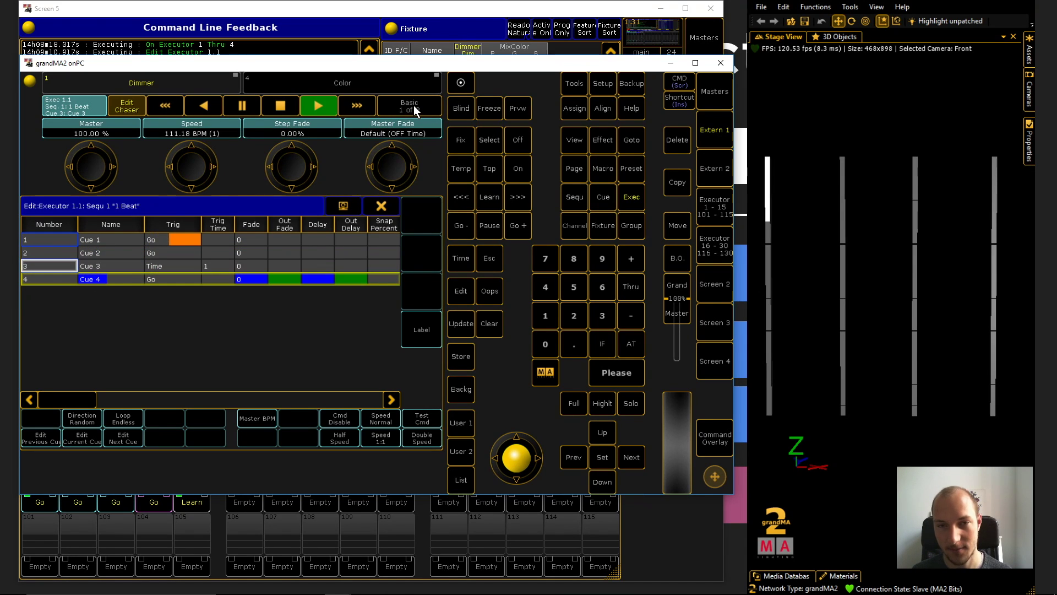
left_click(414, 105)
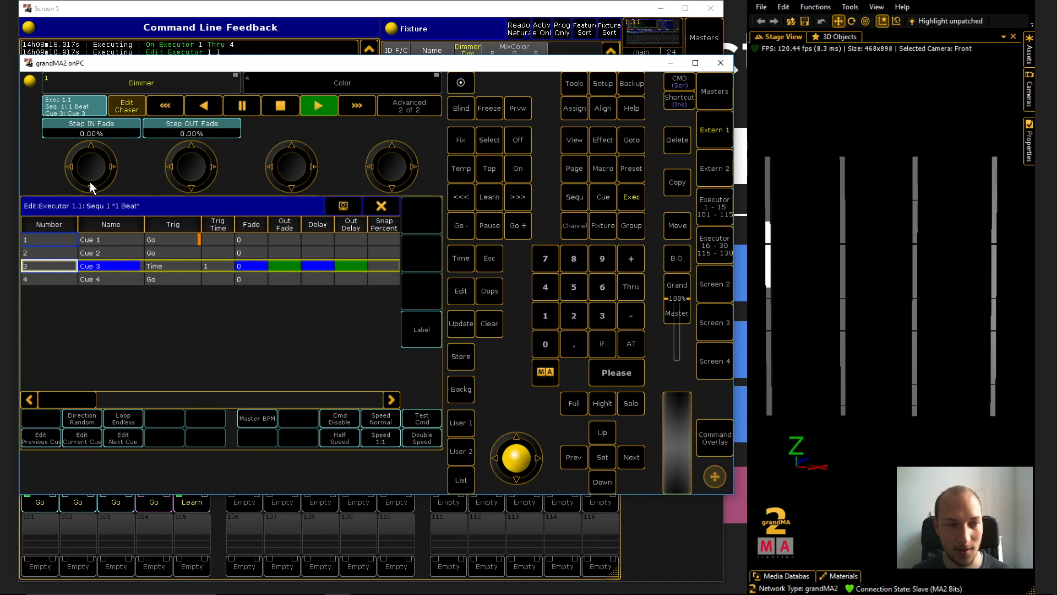
Set the chaser's Step IN Fade to 100%.
left_click(113, 150)
type("100")
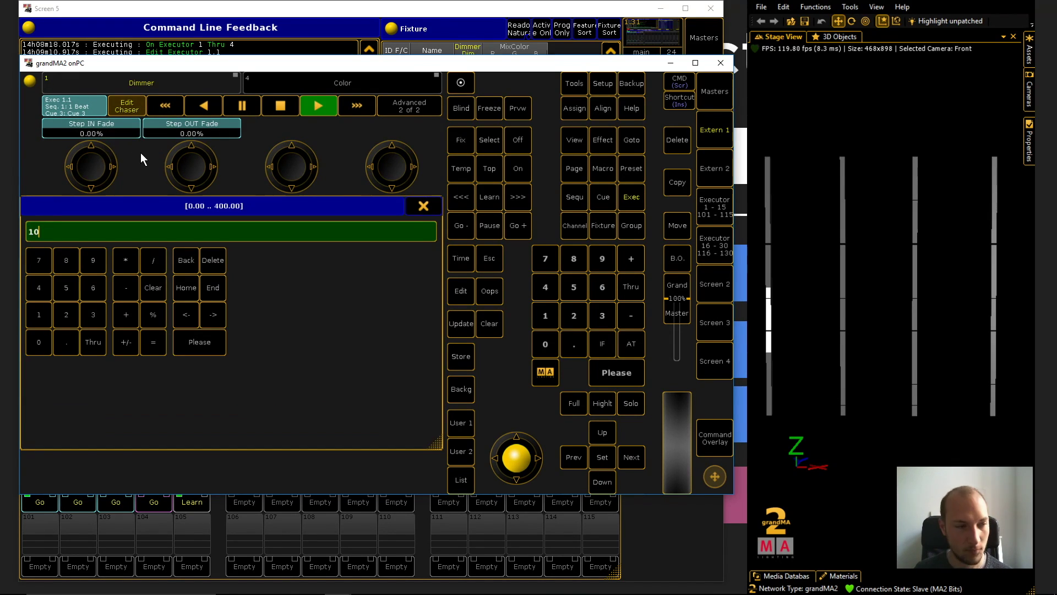
key("Return")
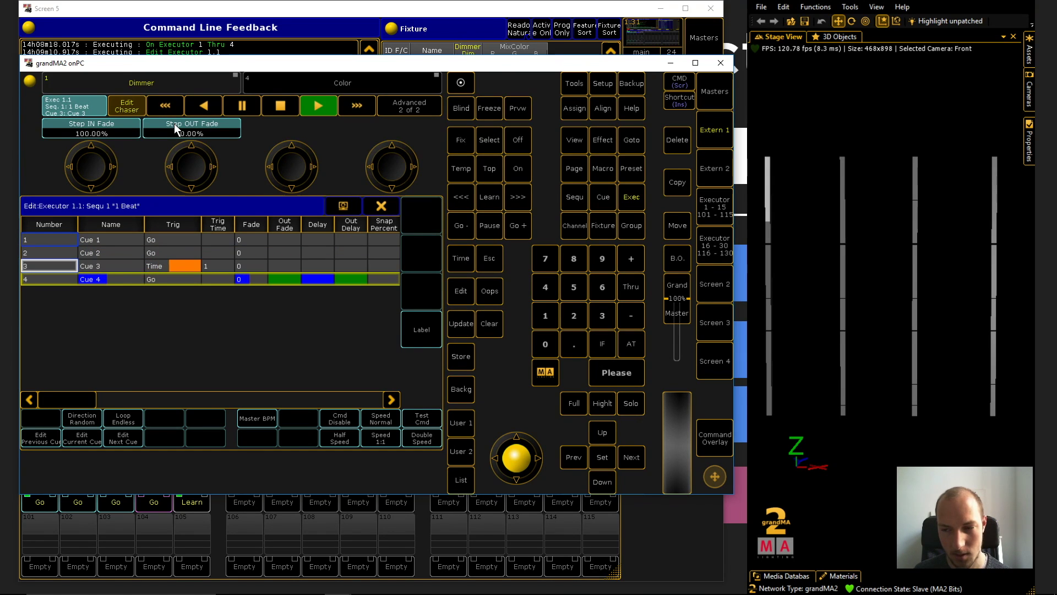
Switch the chaser direction from Random to Forward and reset Step IN Fade to 0%.
left_click(123, 420)
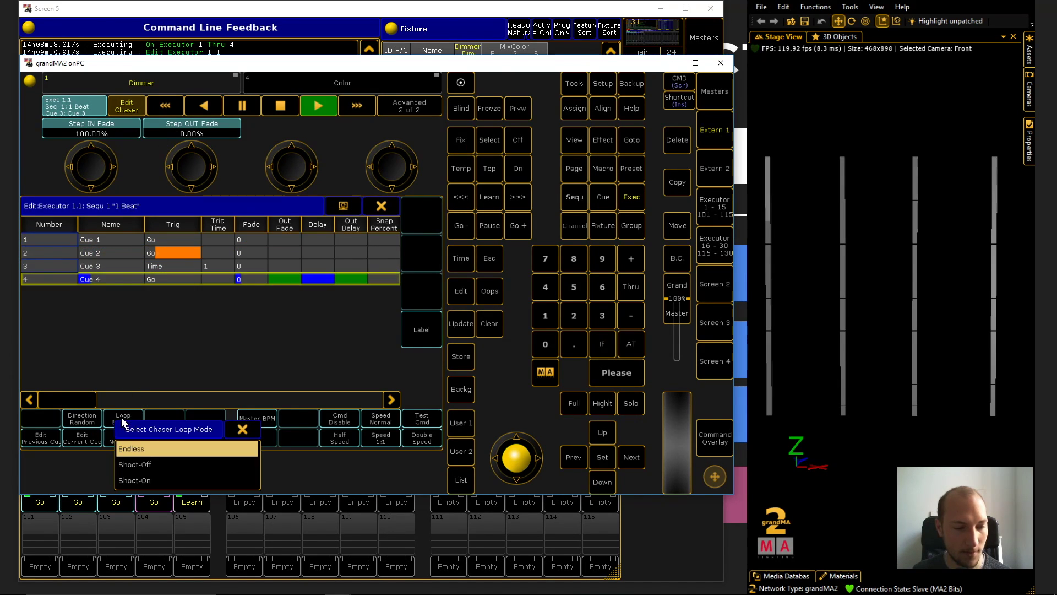
left_click(85, 418)
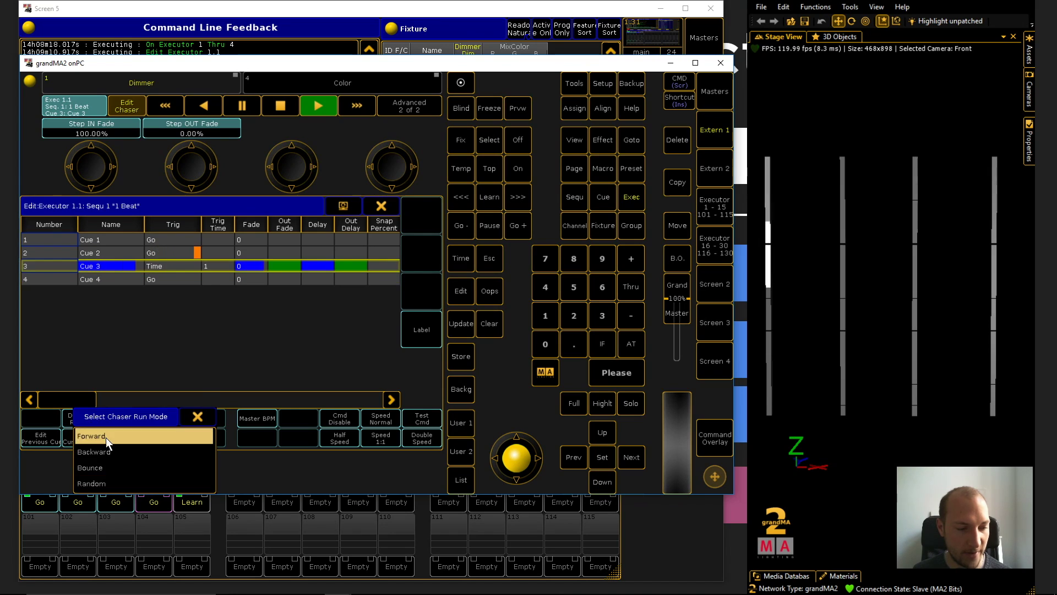
left_click(105, 437)
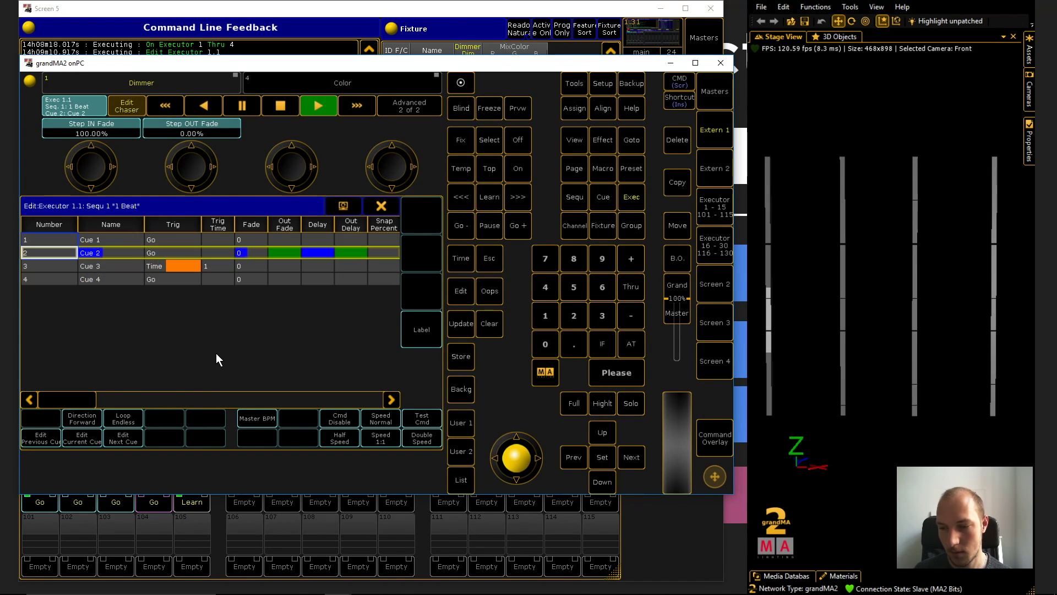
left_click(111, 127)
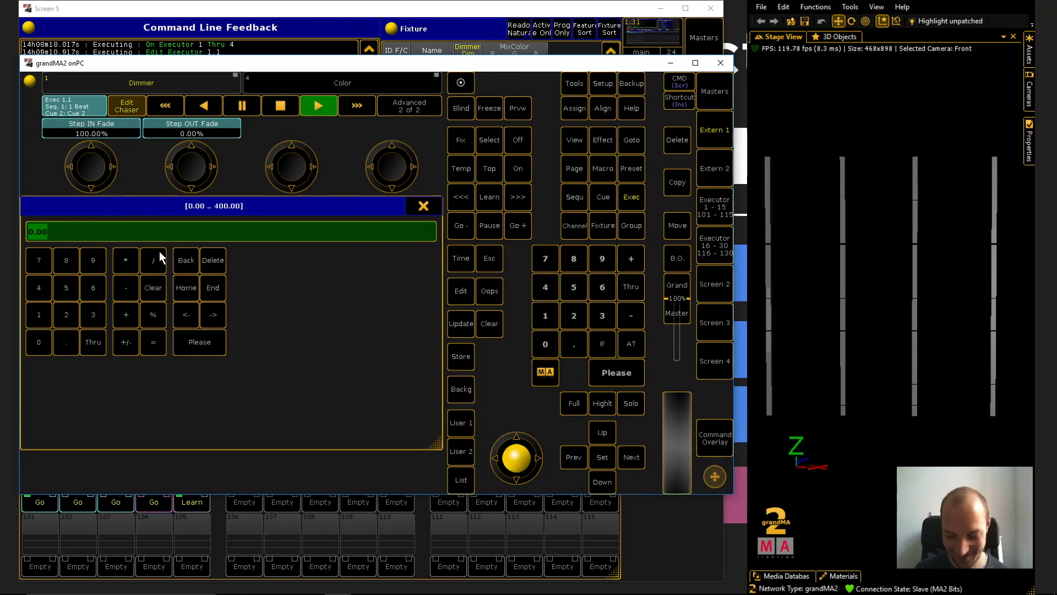
left_click(160, 251)
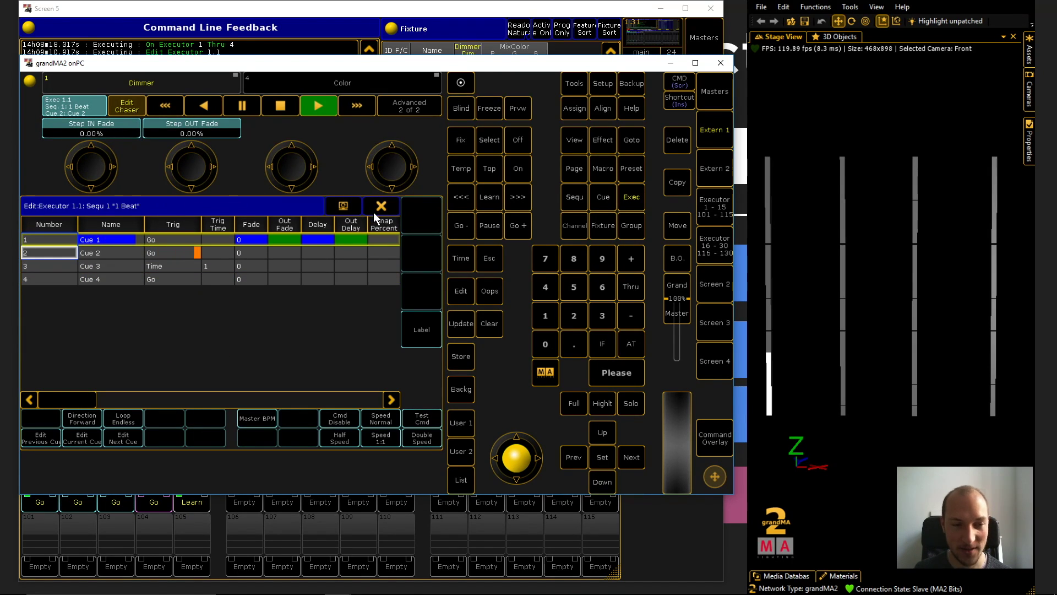
Close the Edit Executor sheet, view executor 1's Select Function list, then close both popups.
left_click(382, 206)
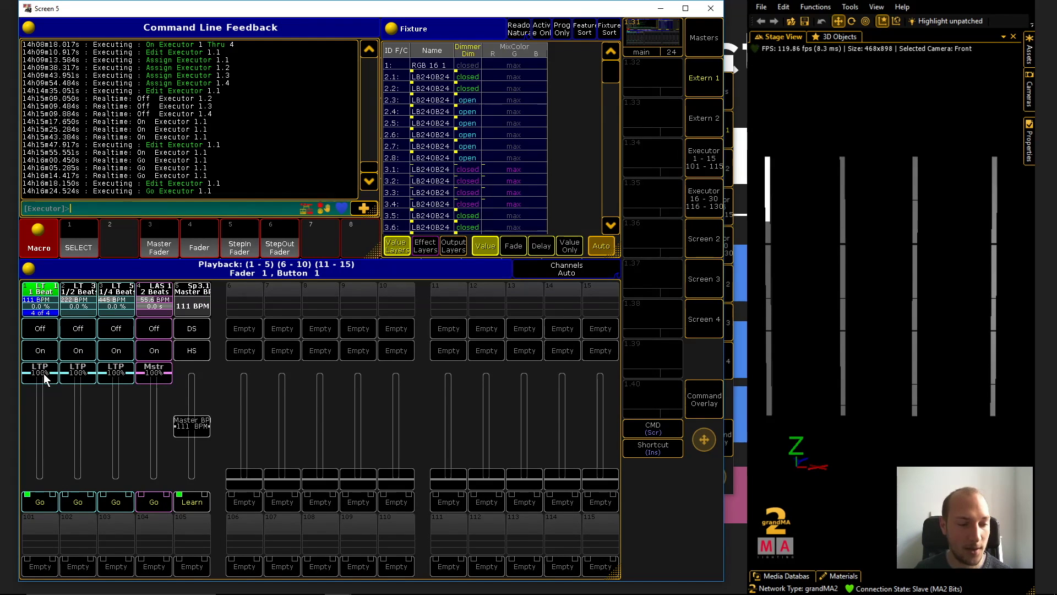
left_click(43, 287)
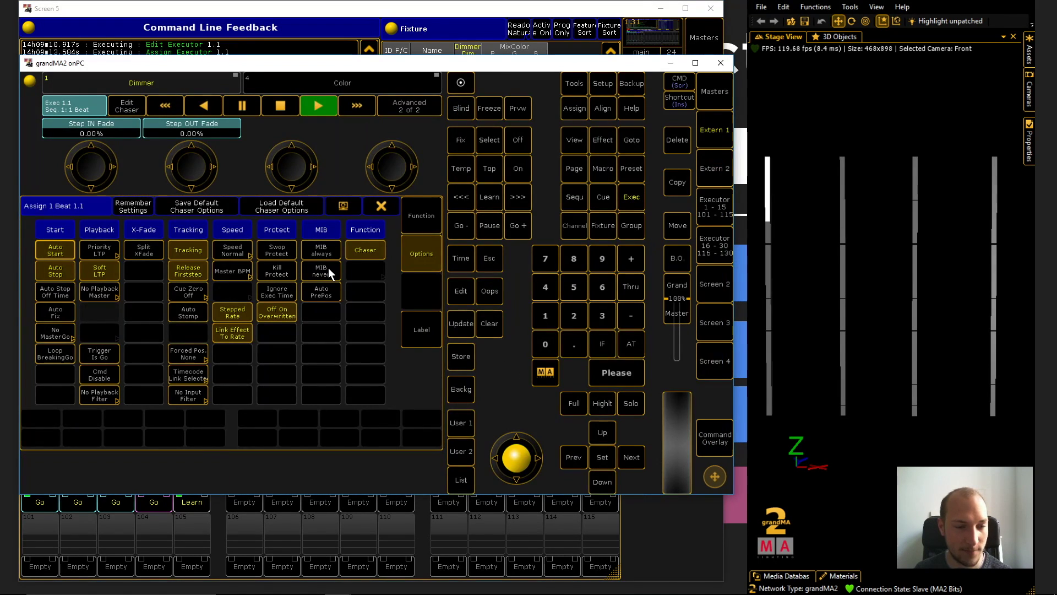
left_click(420, 210)
left_click(57, 313)
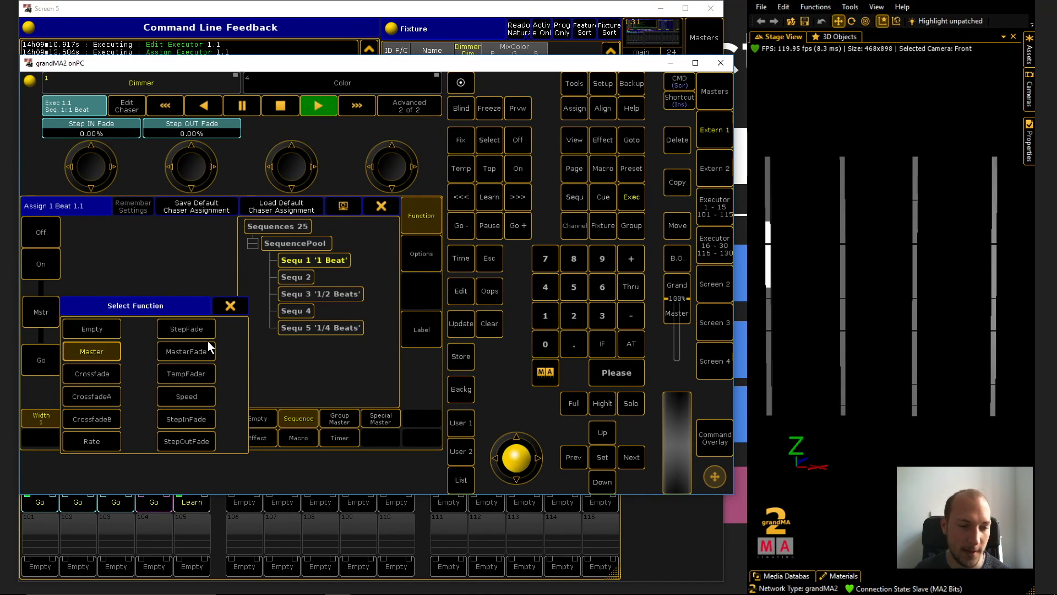
left_click(231, 306)
left_click(381, 205)
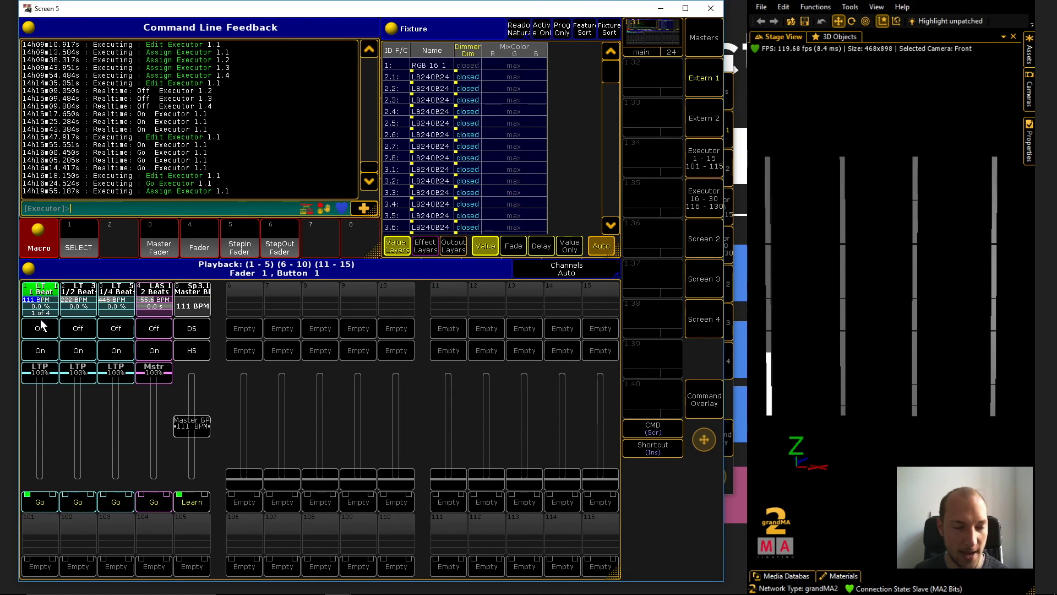
Run the Fader macro to raise executor 1's step fade to 65%, then the Master Fader macro.
left_click(211, 245)
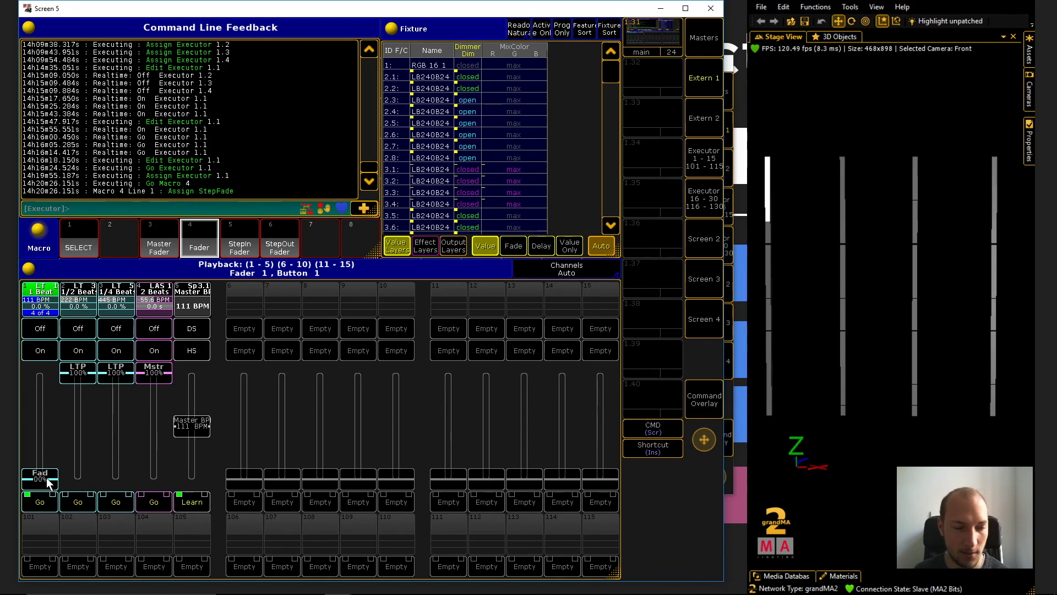
left_click_drag(46, 478, 45, 410)
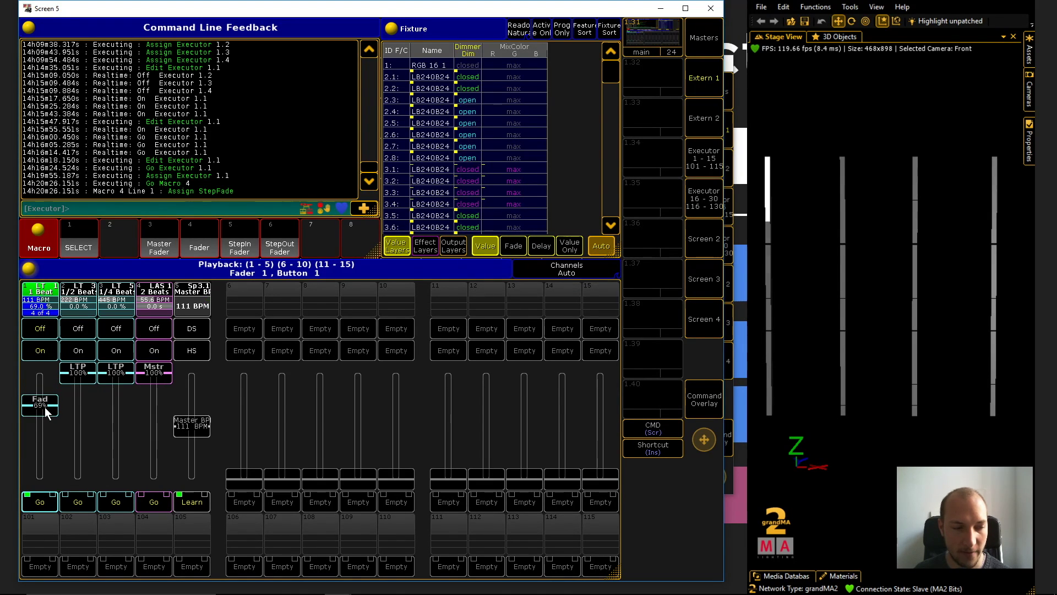
left_click(159, 243)
left_click_drag(39, 375, 41, 405)
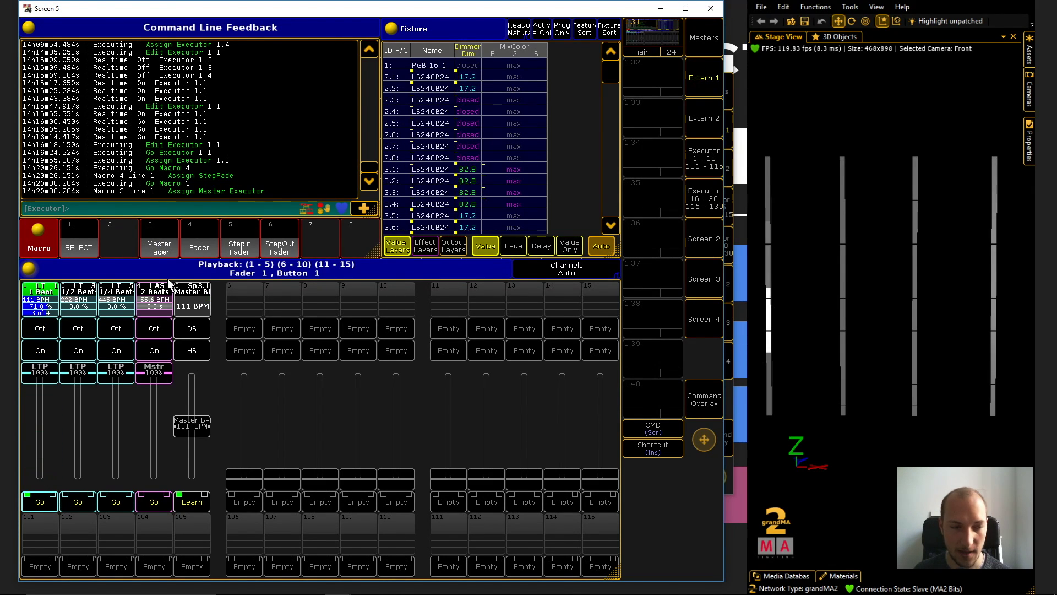
Drop the step fade to 0%, run StepIn then StepOut Fader macros, and raise step-out fade to 100%.
left_click(199, 242)
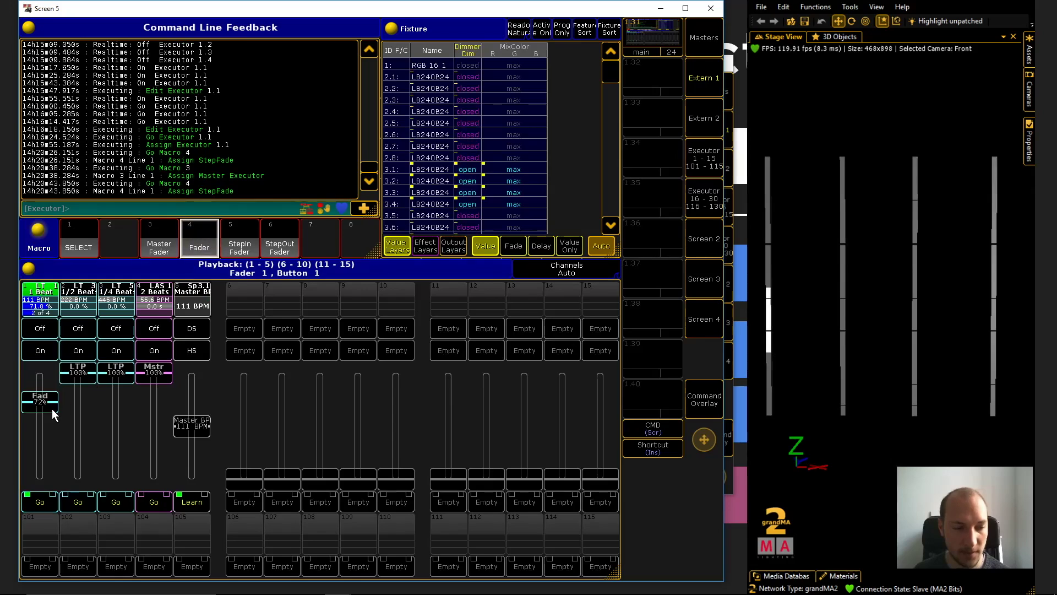
left_click_drag(52, 408, 42, 475)
left_click(245, 238)
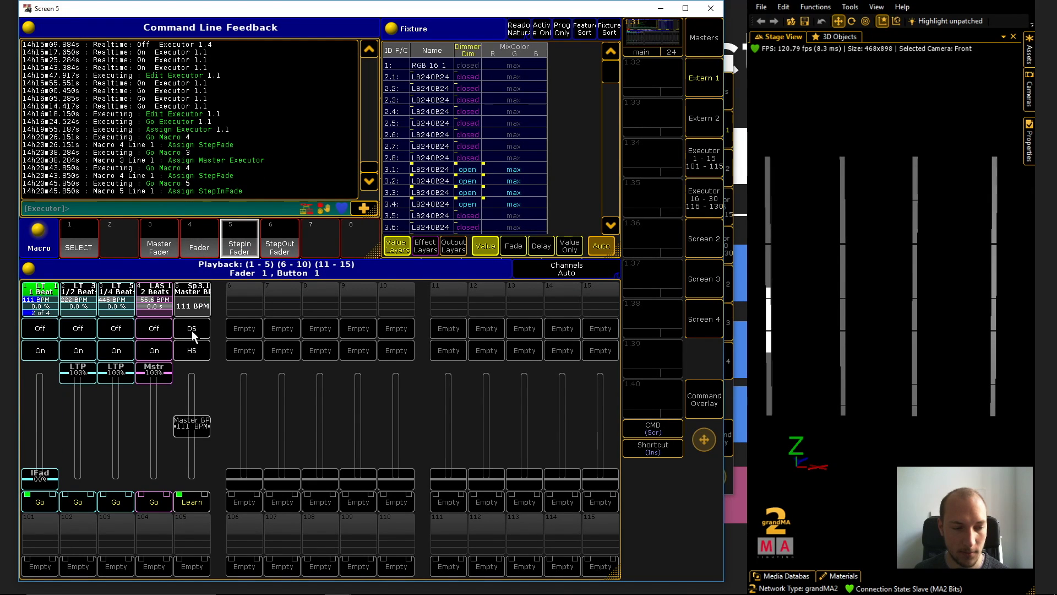
left_click(279, 245)
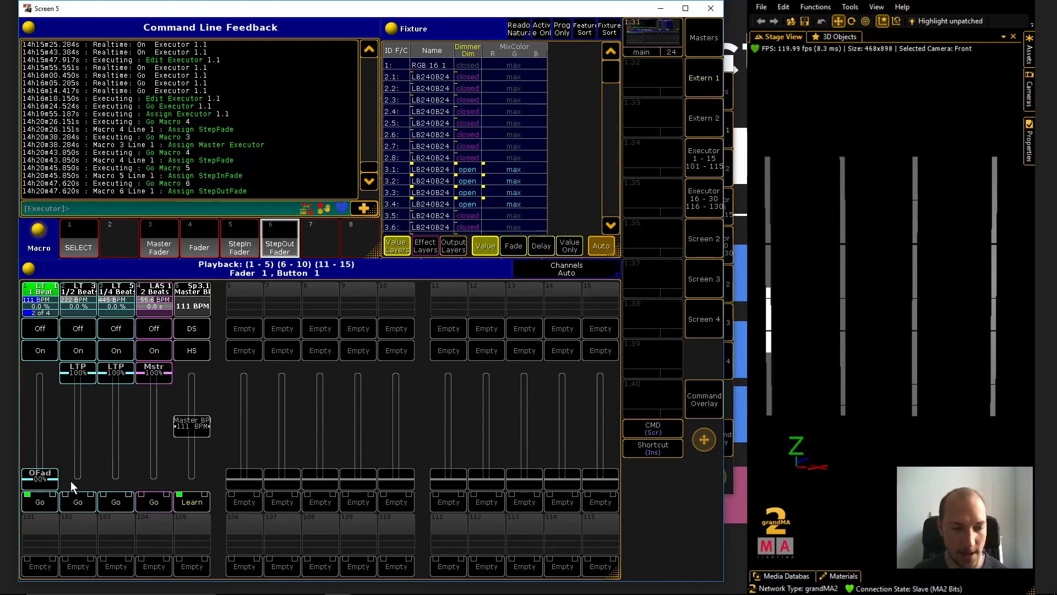
left_click_drag(36, 479, 38, 374)
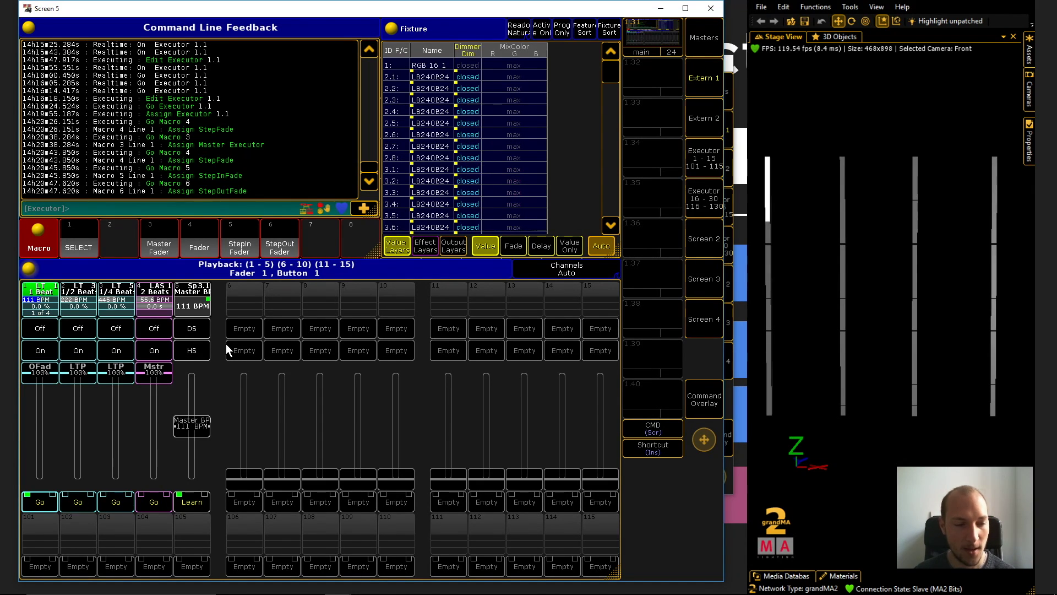
Select executor 3, switch its chaser on, and run the Fader macro to raise its step fade to 78%.
left_click(76, 230)
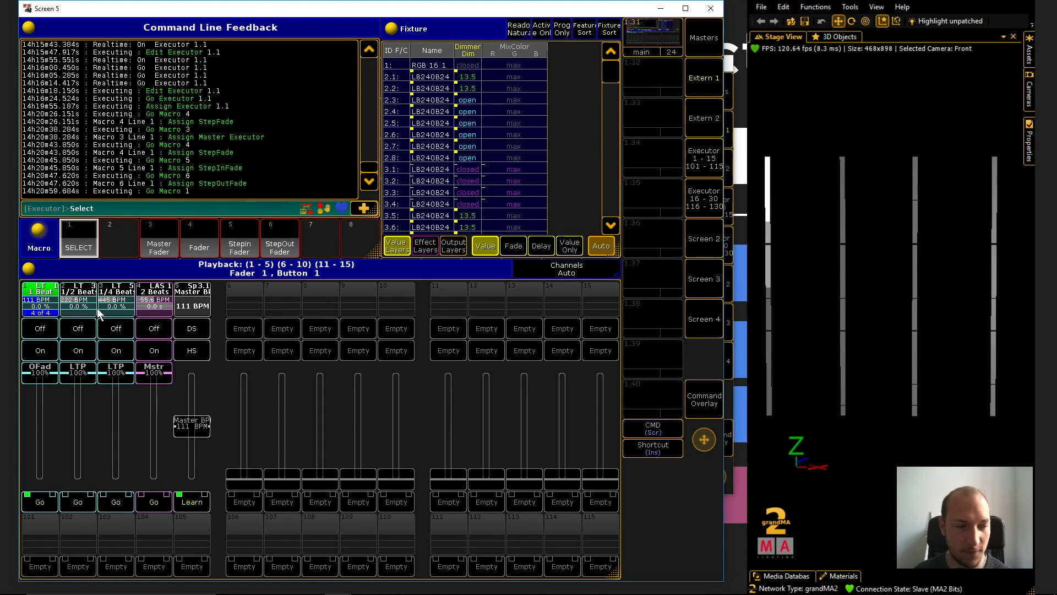
left_click(124, 306)
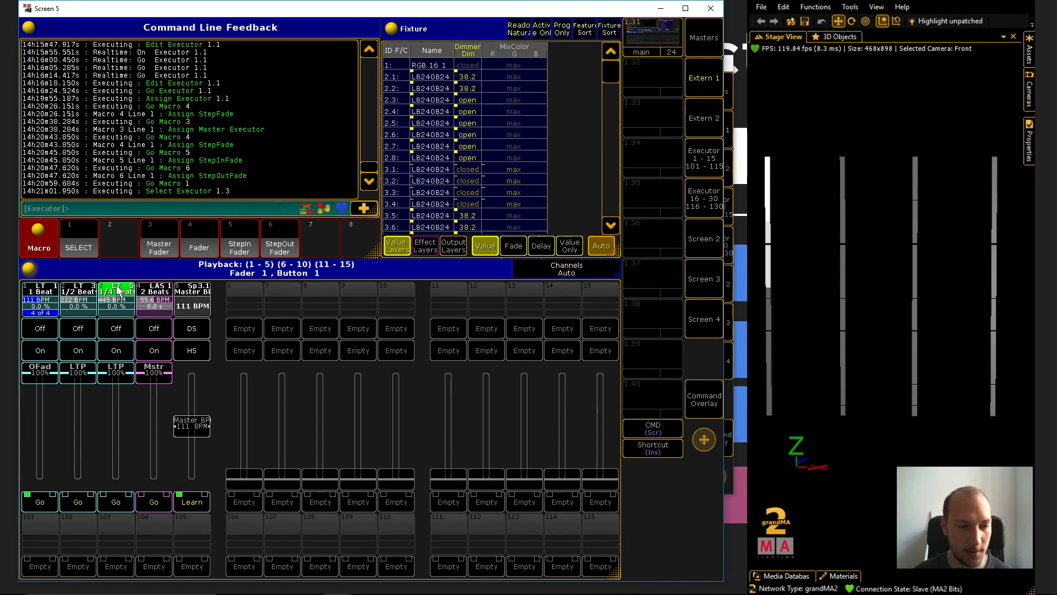
left_click(115, 350)
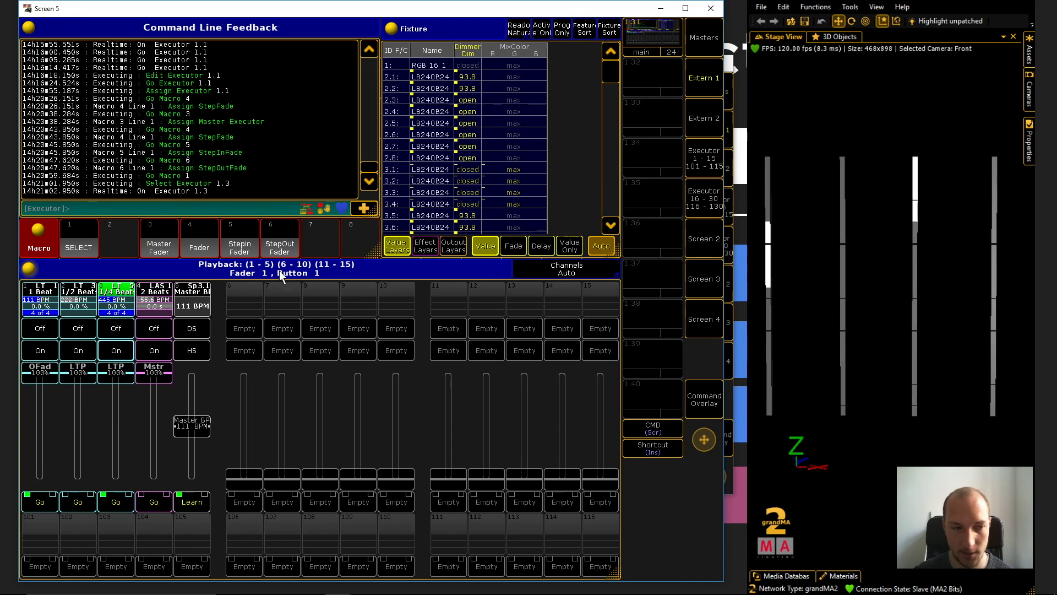
left_click(210, 245)
left_click_drag(113, 478, 125, 401)
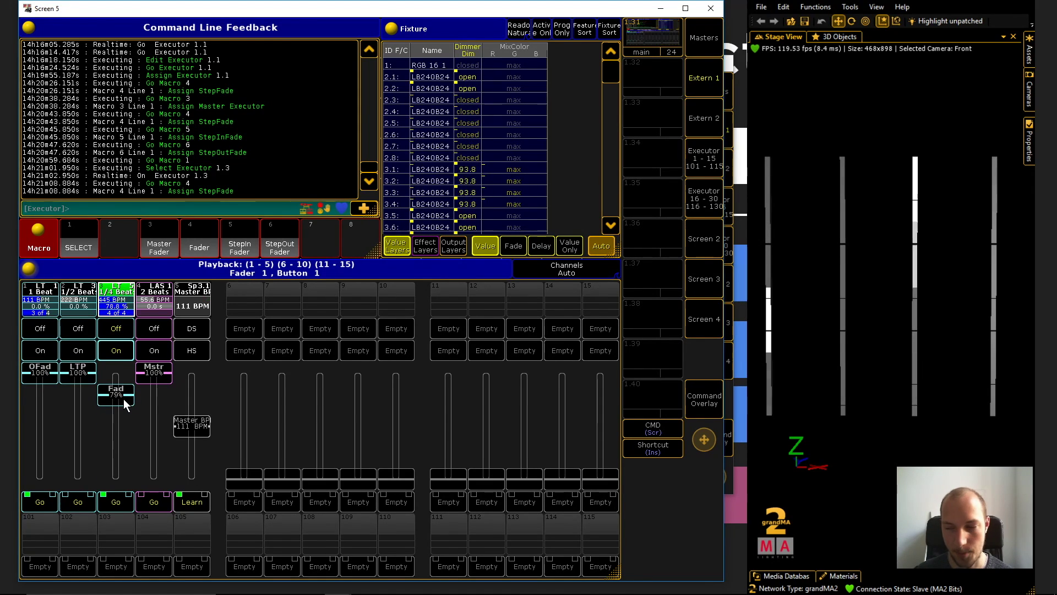